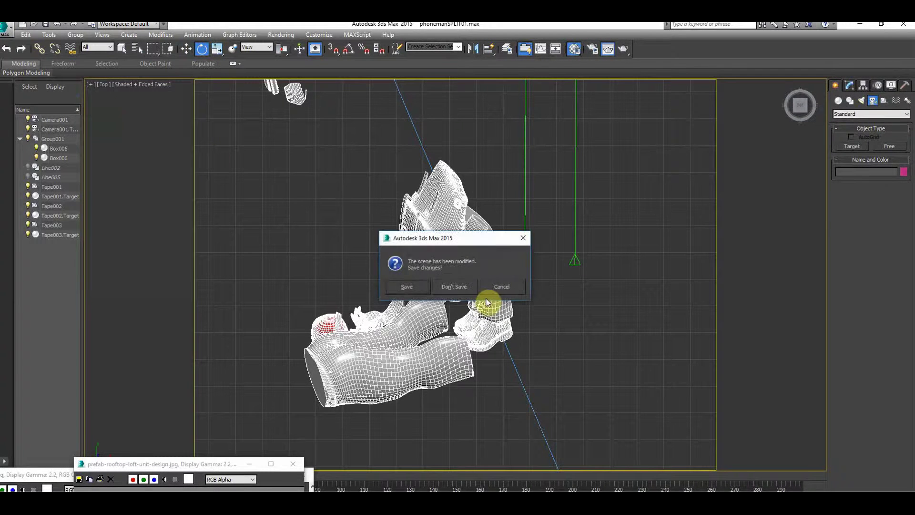
# Discard the current scene's unsaved changes and open the recent scene 04.max.
pyautogui.click(468, 286)
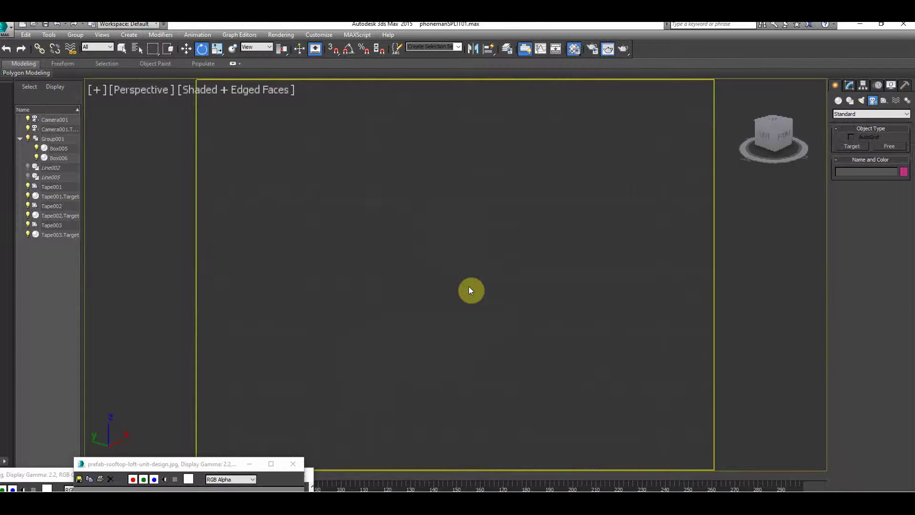
pyautogui.click(8, 28)
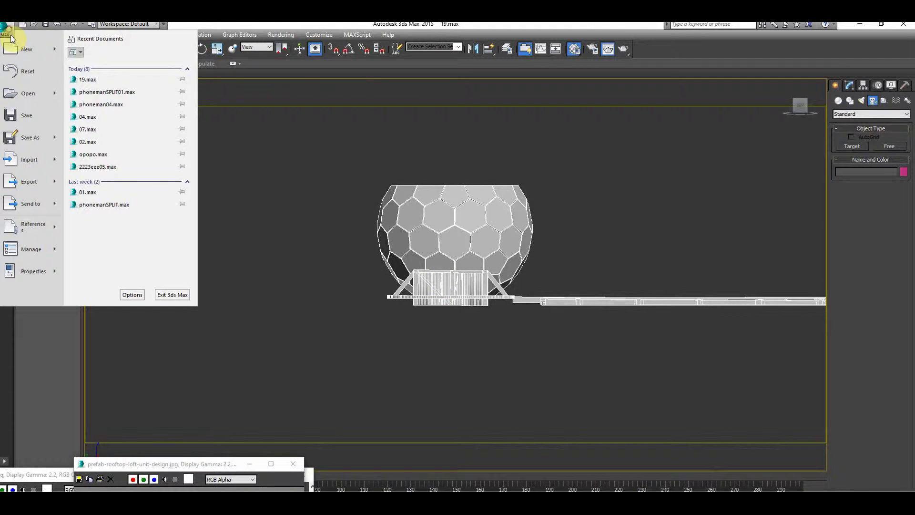
pyautogui.click(97, 128)
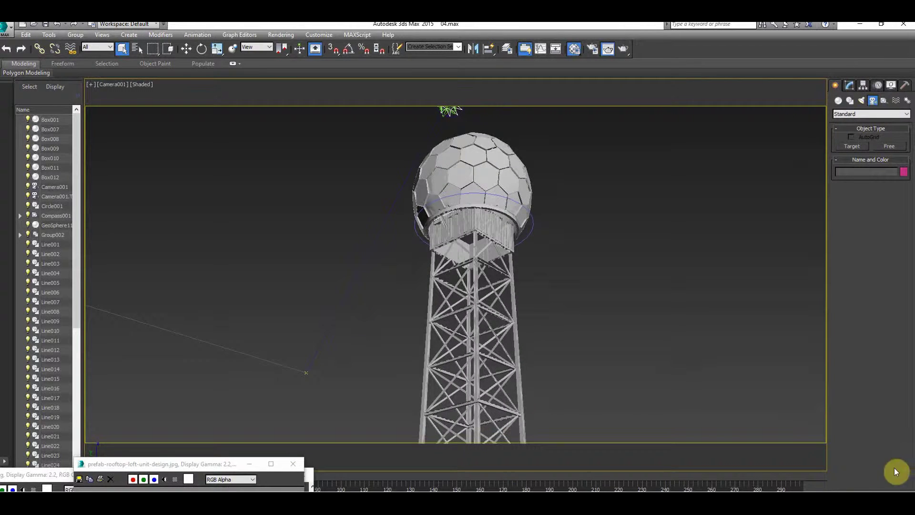
# Examine the hexagon-panelled dome and the lattice tower supporting it from several angles and distances.
pyautogui.keyDown('alt'); pyautogui.moveTo(378, 219); pyautogui.dragTo(409, 331, button='middle'); pyautogui.keyUp('alt')
pyautogui.click(417, 335)
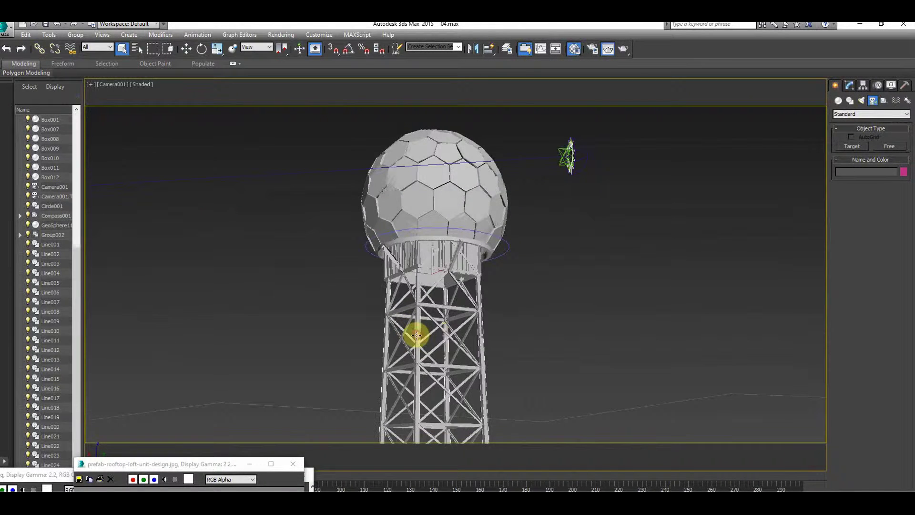
pyautogui.moveTo(355, 260); pyautogui.dragTo(350, 260, button='middle')
pyautogui.click(395, 257)
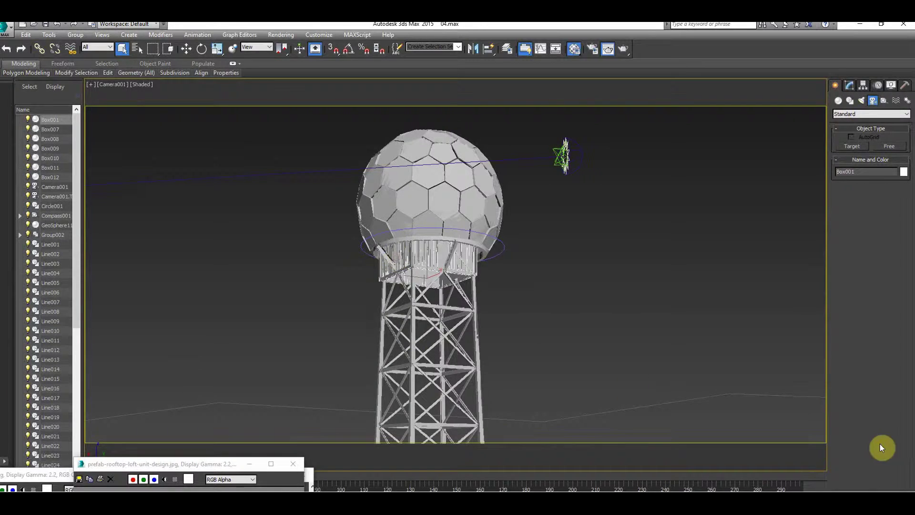
pyautogui.moveTo(562, 300); pyautogui.dragTo(445, 185)
pyautogui.moveTo(417, 244); pyautogui.dragTo(506, 296, button='middle')
pyautogui.moveTo(402, 262); pyautogui.dragTo(396, 333, button='middle')
pyautogui.moveTo(463, 160); pyautogui.dragTo(467, 272, button='middle')
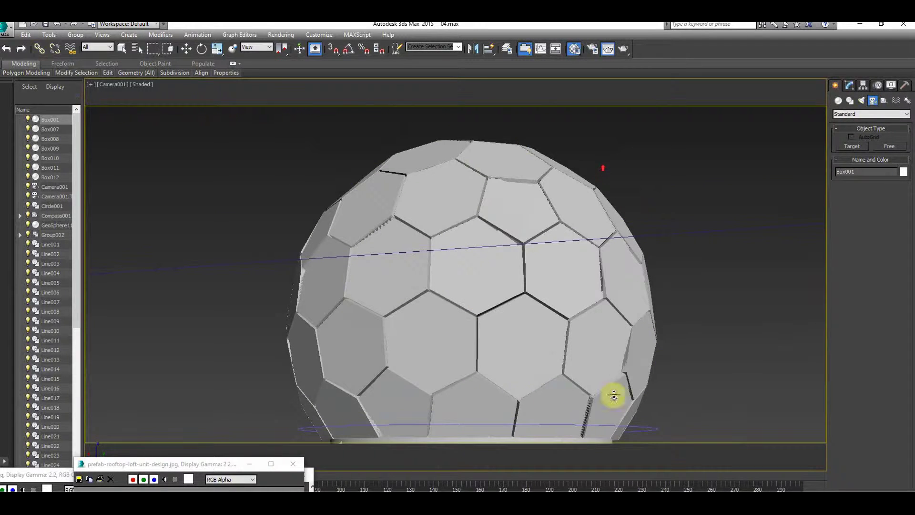
pyautogui.moveTo(476, 326); pyautogui.dragTo(494, 169, button='middle')
pyautogui.rightClick(238, 267)
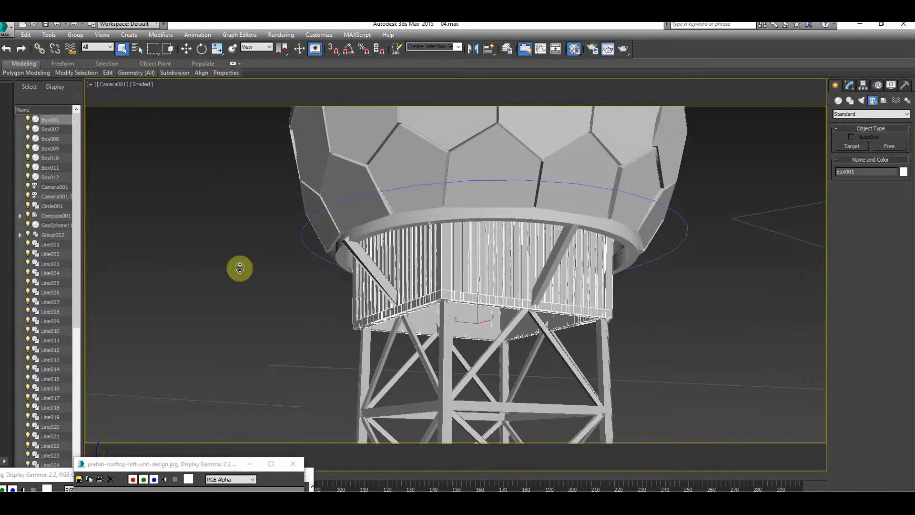
pyautogui.click(244, 296)
pyautogui.scroll(-3, 481, 305)
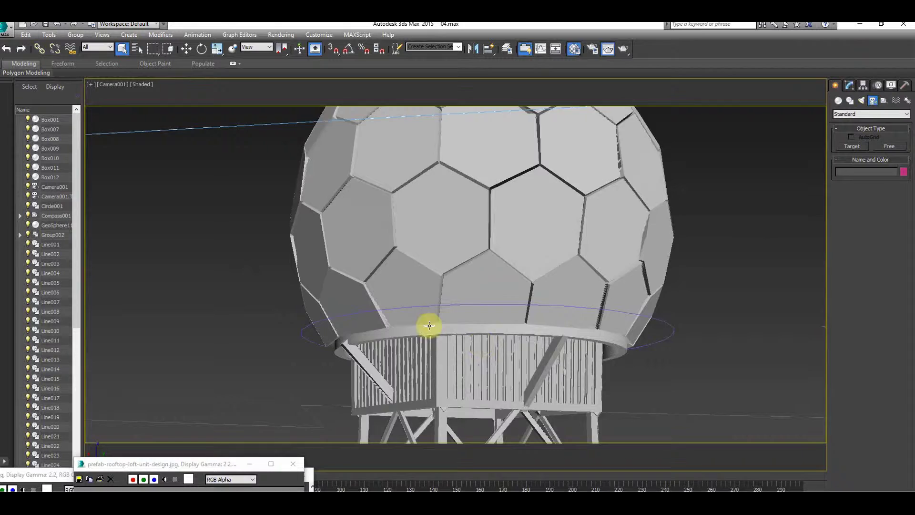
# Inspect the slatted box, support ring and diagonal braces beneath the dome close up.
pyautogui.scroll(3, 429, 323)
pyautogui.click(437, 260)
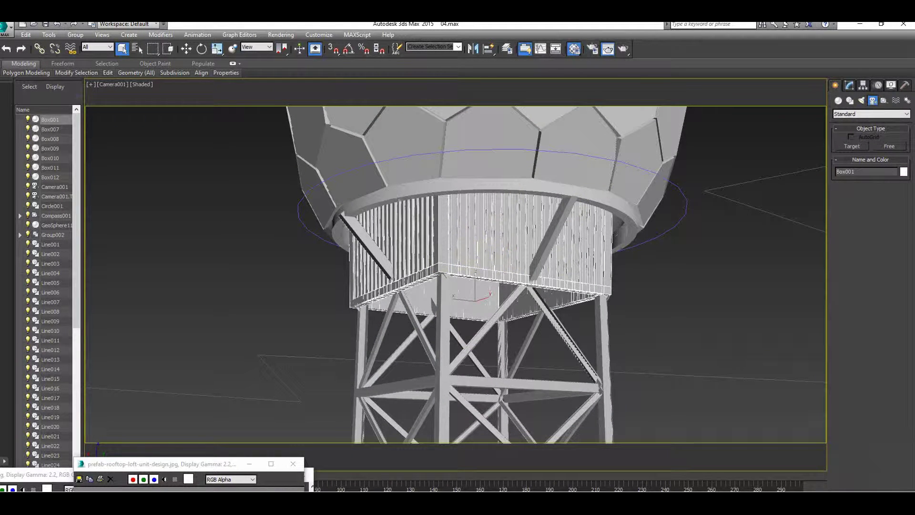
pyautogui.scroll(5, 484, 229)
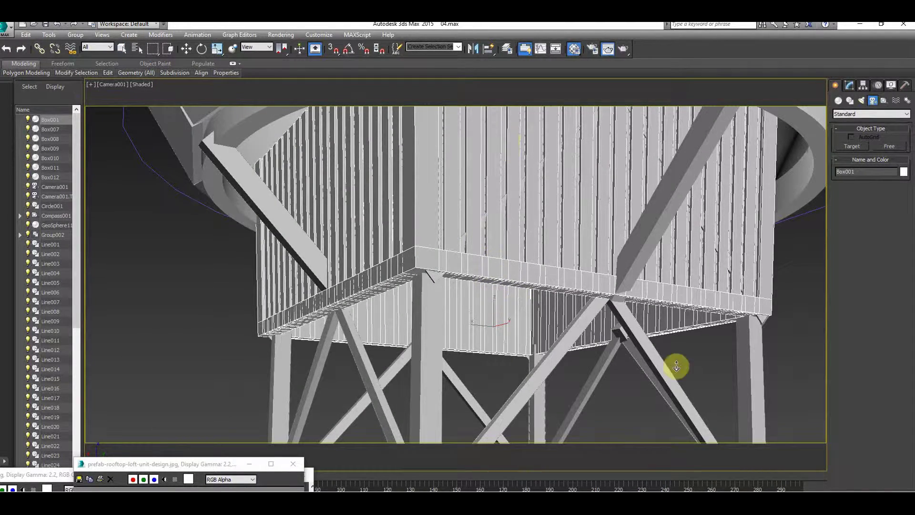
pyautogui.moveTo(495, 286)
pyautogui.keyDown('alt'); pyautogui.mouseDown(button='middle')
pyautogui.moveTo(494, 276)
pyautogui.moveTo(496, 310)
pyautogui.moveTo(498, 302)
pyautogui.mouseUp(button='middle'); pyautogui.keyUp('alt')
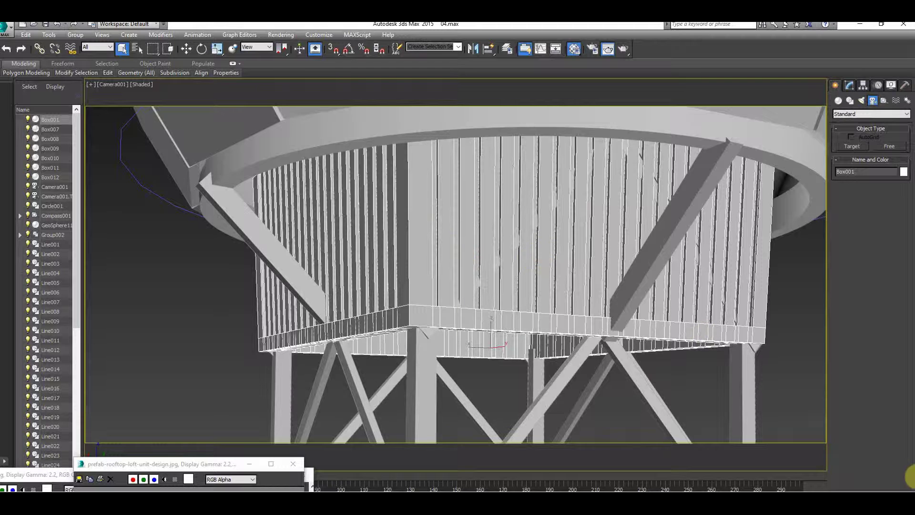
pyautogui.click(904, 490)
pyautogui.moveTo(452, 303); pyautogui.dragTo(452, 312)
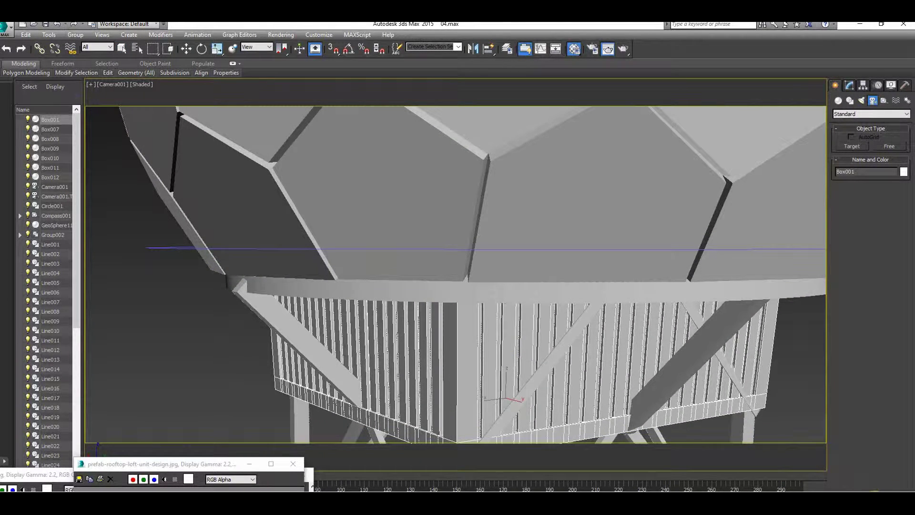
pyautogui.moveTo(397, 234); pyautogui.dragTo(420, 307)
pyautogui.rightClick(421, 307)
# Try lifting the hexagon-panelled dome off the support ring, and undo the move.
pyautogui.click(462, 186)
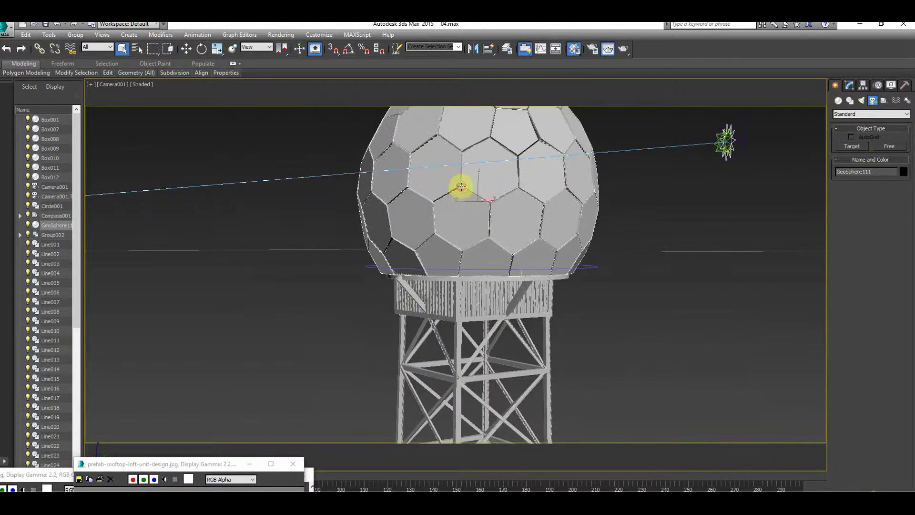
pyautogui.moveTo(544, 190); pyautogui.dragTo(526, 283, button='middle')
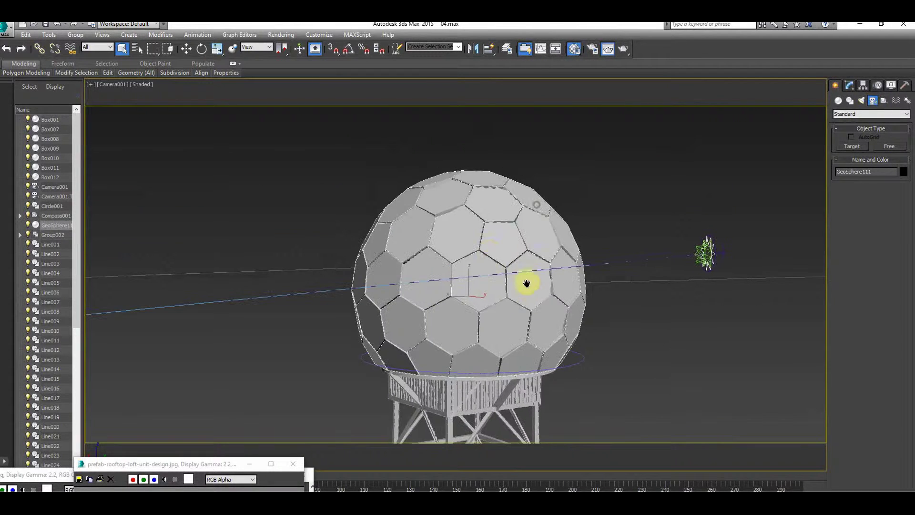
pyautogui.rightClick(470, 272)
pyautogui.click(474, 277)
pyautogui.moveTo(468, 267); pyautogui.dragTo(463, 207)
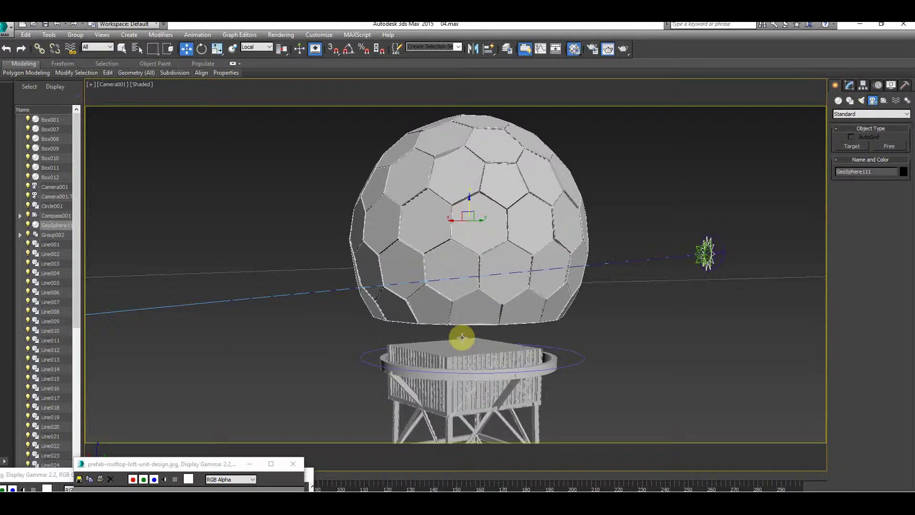
pyautogui.hotkey('ctrl', 'z')
pyautogui.click(356, 256)
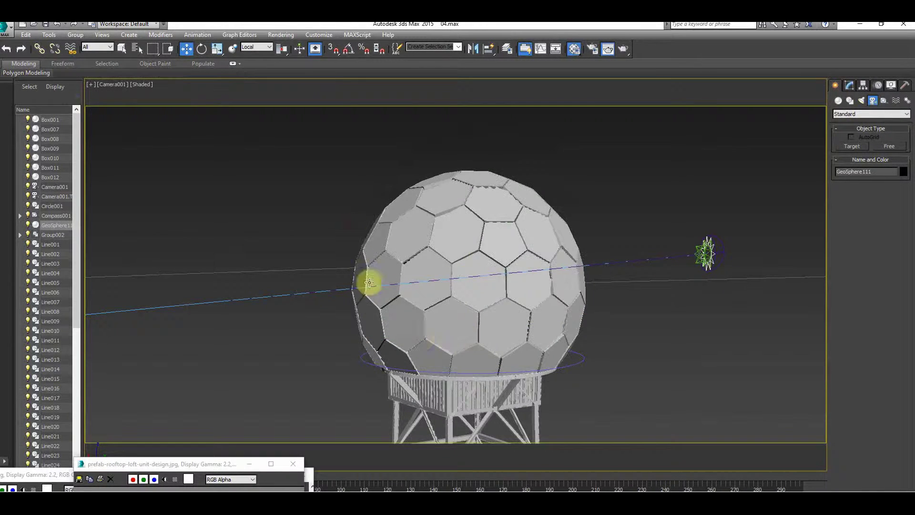
pyautogui.click(422, 338)
pyautogui.hotkey('ctrl', 'y')
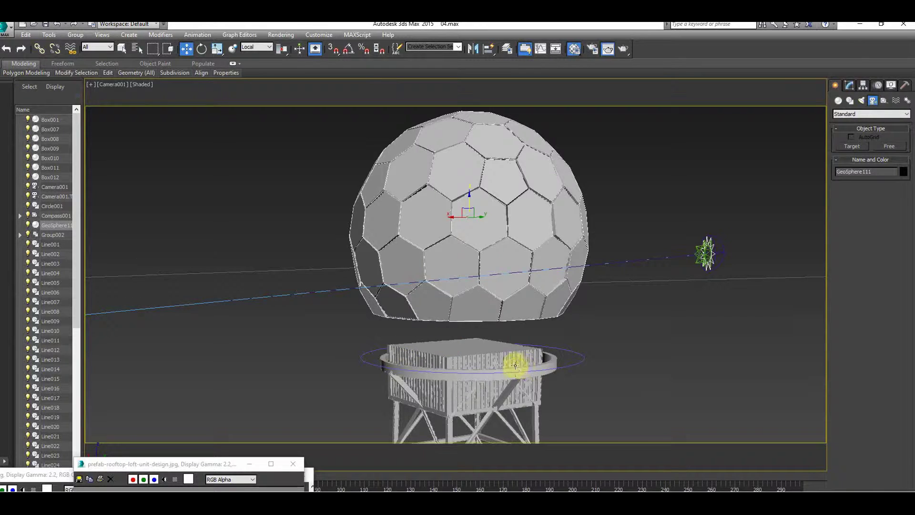
pyautogui.hotkey('ctrl', 'z')
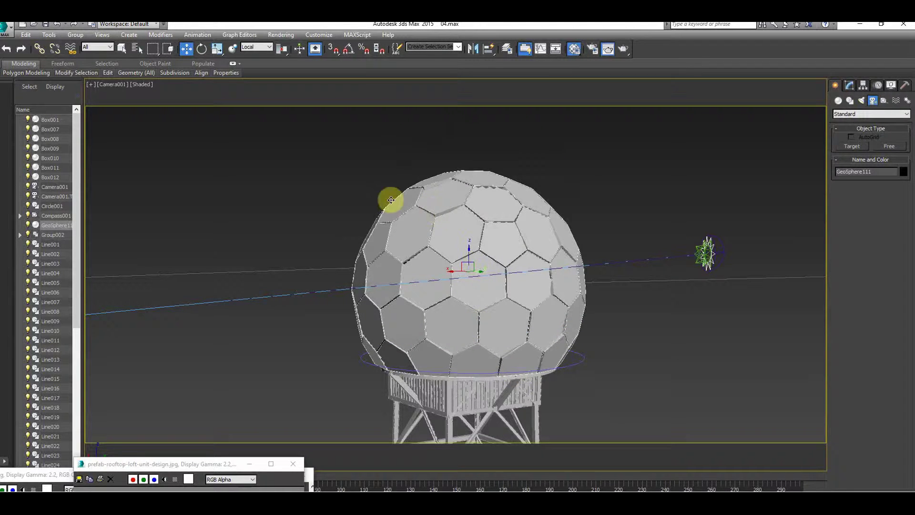
# Create a GeoSphere beside the hexagon-panelled dome.
pyautogui.click(388, 198)
pyautogui.click(475, 237)
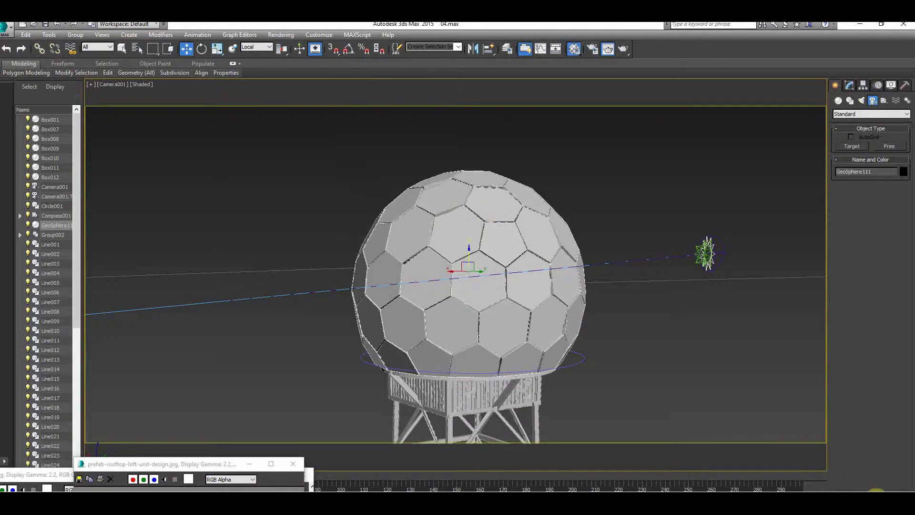
pyautogui.moveTo(619, 367); pyautogui.dragTo(457, 237)
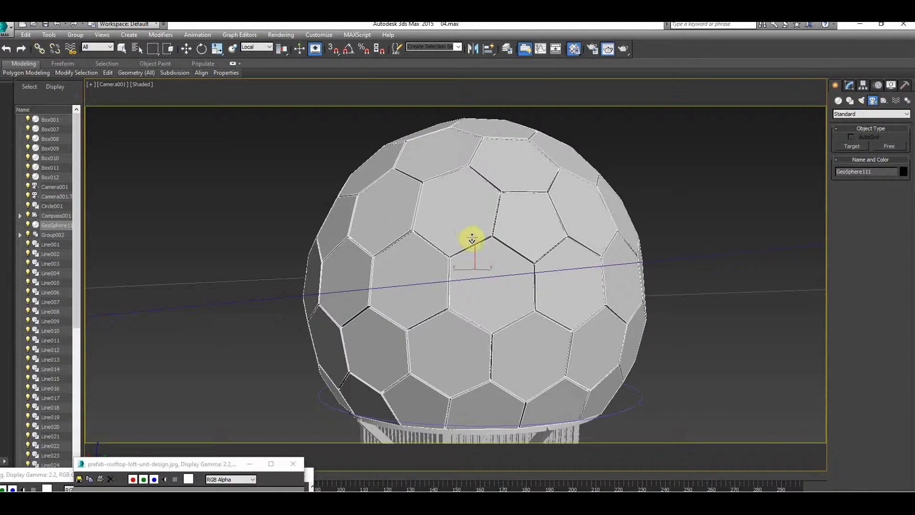
pyautogui.moveTo(473, 305); pyautogui.dragTo(435, 285, button='middle')
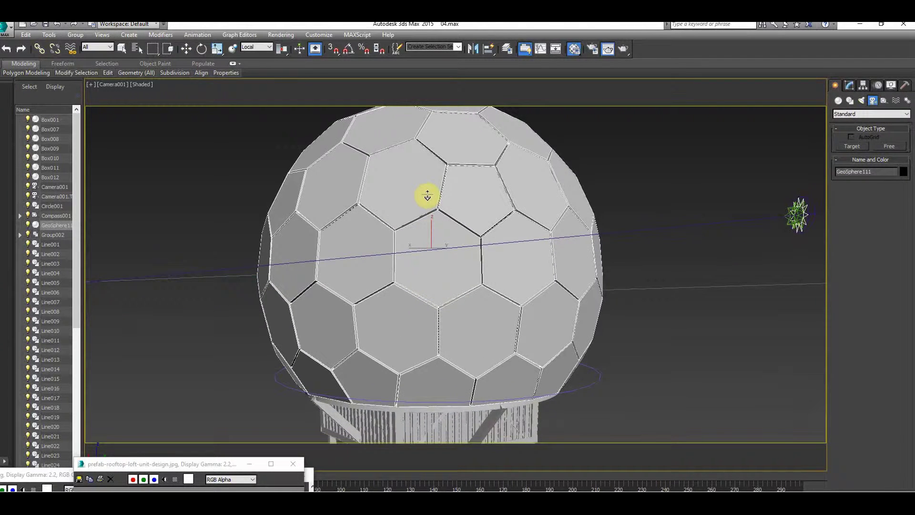
pyautogui.click(837, 101)
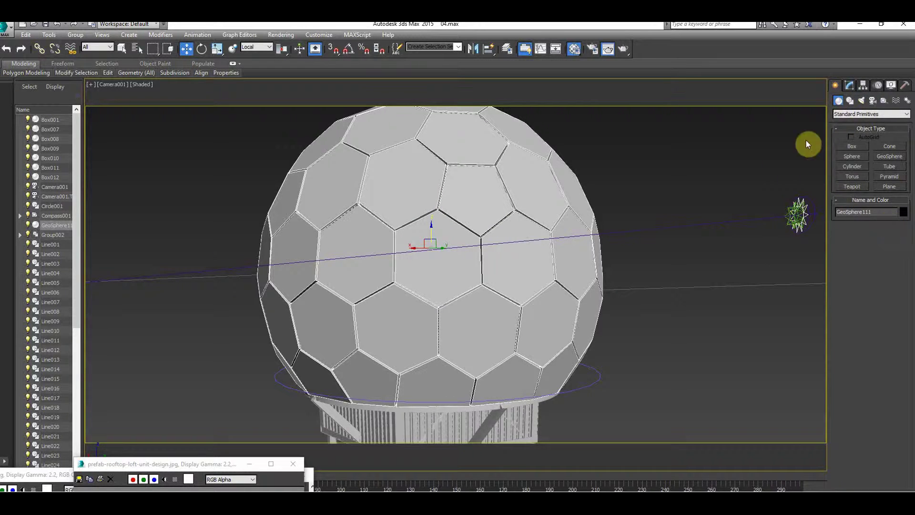
pyautogui.click(878, 158)
pyautogui.moveTo(719, 265)
pyautogui.mouseDown()
pyautogui.moveTo(709, 239)
pyautogui.moveTo(714, 271)
pyautogui.moveTo(709, 262)
pyautogui.mouseUp()
pyautogui.rightClick(608, 143)
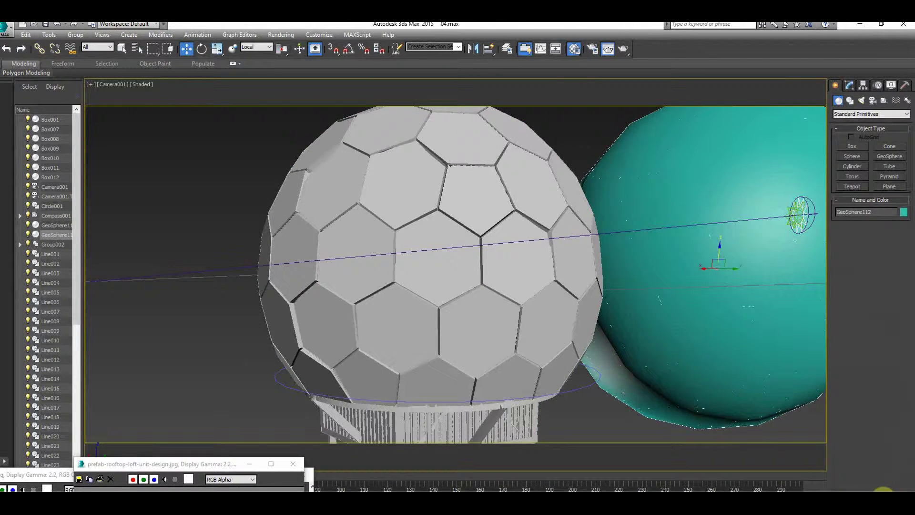
# Move the new geosphere along its local X axis, closer to the camera.
pyautogui.click(883, 496)
pyautogui.moveTo(667, 334); pyautogui.dragTo(690, 322)
pyautogui.moveTo(639, 323); pyautogui.dragTo(315, 359, button='middle')
pyautogui.moveTo(616, 306); pyautogui.dragTo(578, 362)
pyautogui.rightClick(588, 298)
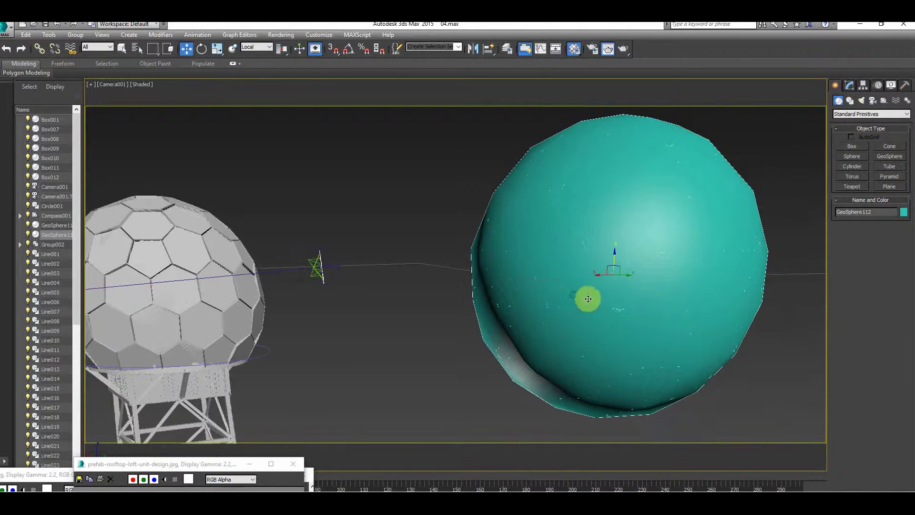
pyautogui.moveTo(596, 276); pyautogui.dragTo(613, 286)
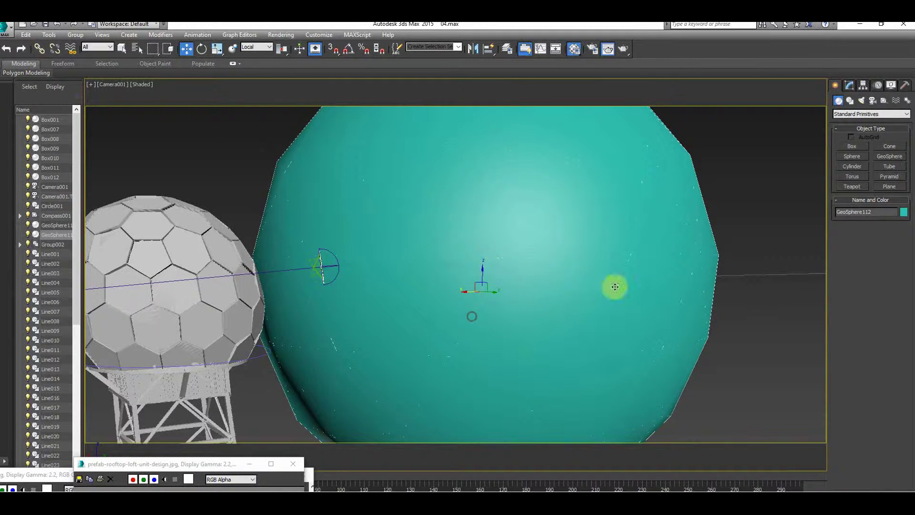
# Convert the geosphere to an Editable Poly.
pyautogui.rightClick(487, 192)
pyautogui.moveTo(530, 285)
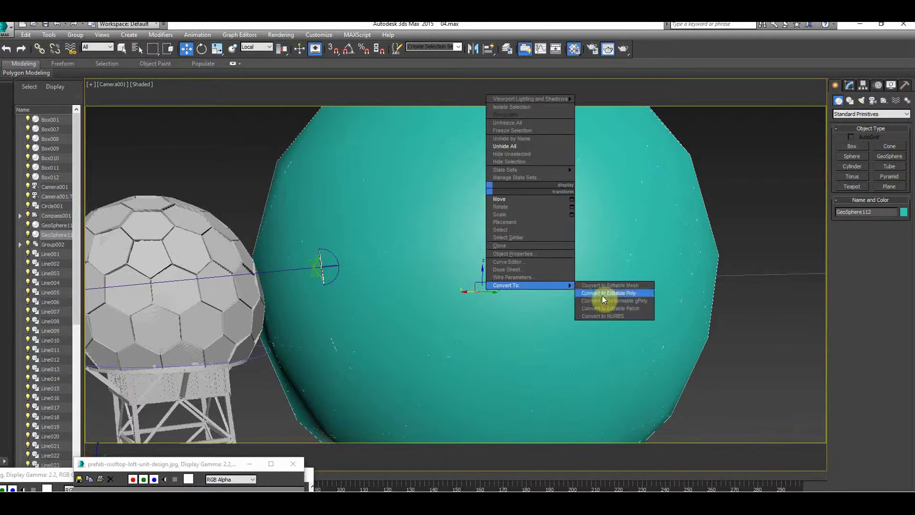
pyautogui.click(603, 296)
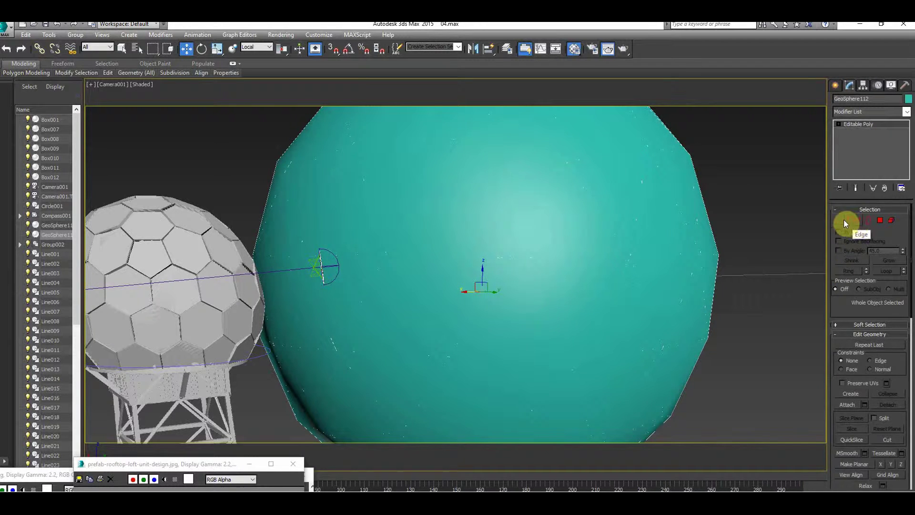
# Enter Vertex sub-object level and select the geosphere's vertices with a large selection region.
pyautogui.click(844, 221)
pyautogui.moveTo(497, 274); pyautogui.dragTo(566, 275, button='middle')
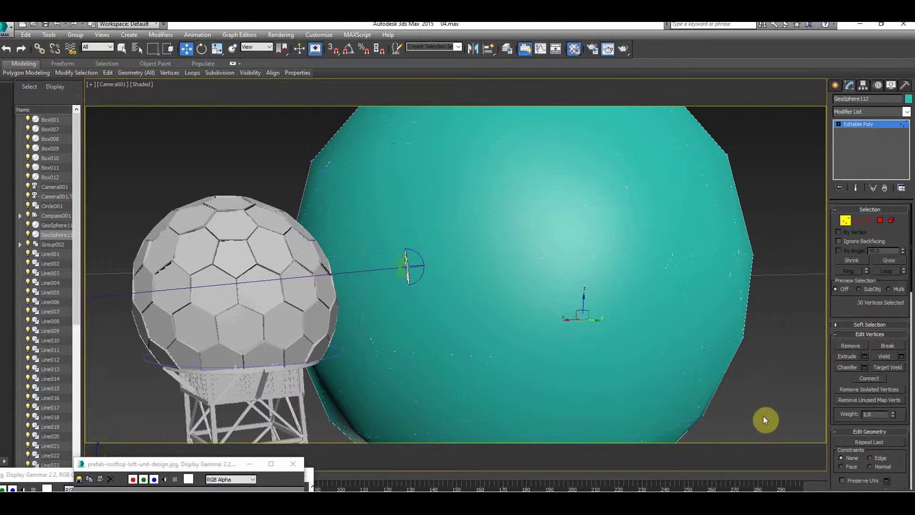
pyautogui.moveTo(254, 151); pyautogui.dragTo(881, 461)
# Display the camera view in Wireframe and examine the geosphere's triangular mesh.
pyautogui.click(142, 83)
pyautogui.click(146, 94)
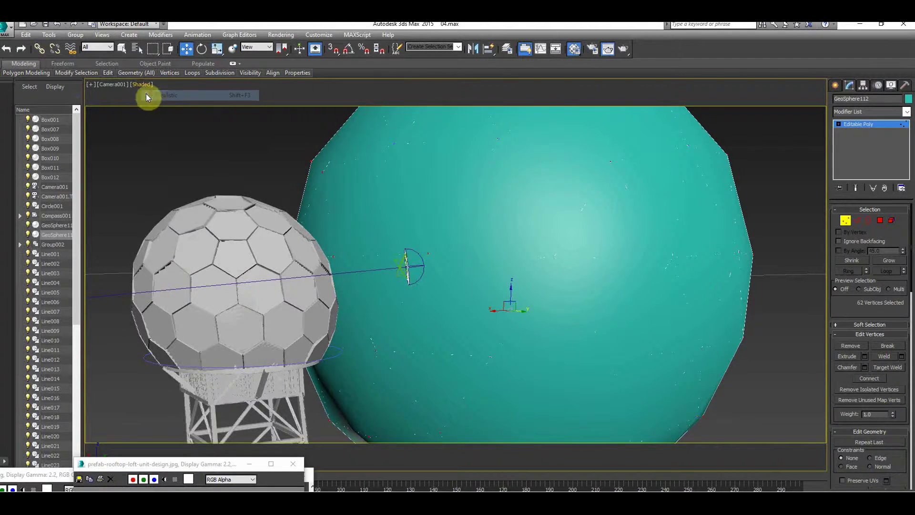
pyautogui.click(136, 84)
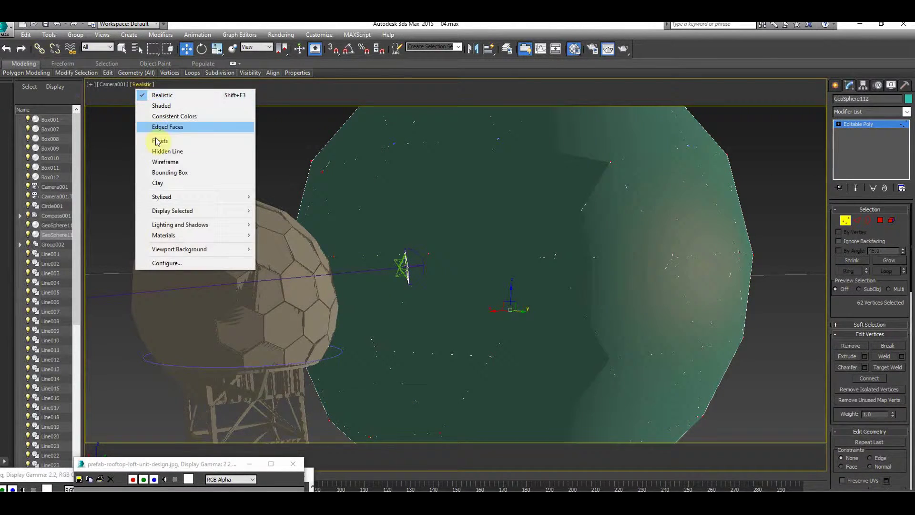
pyautogui.click(159, 161)
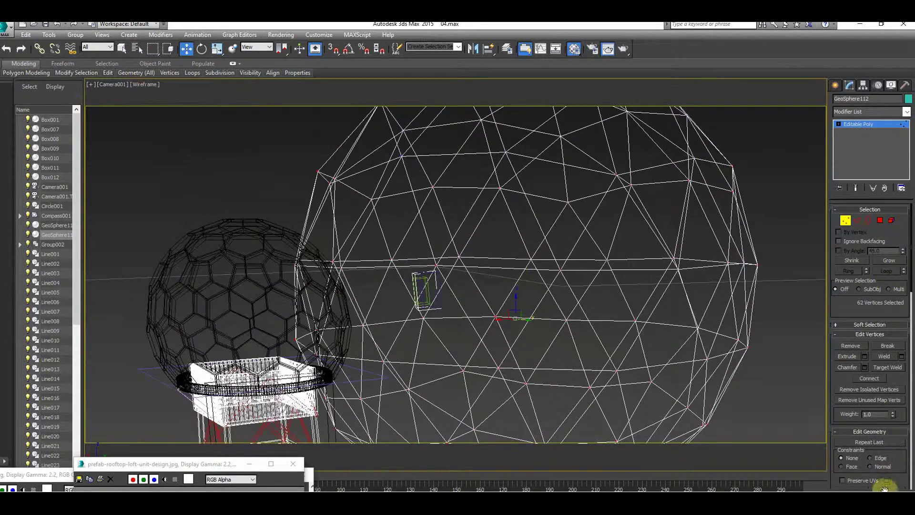
pyautogui.click(875, 496)
pyautogui.moveTo(581, 297); pyautogui.dragTo(420, 221)
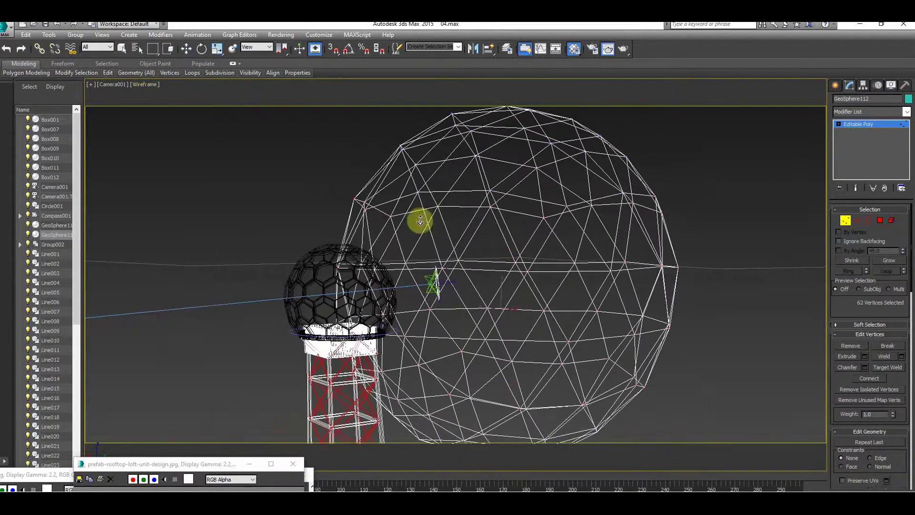
# Set the camera view's display to Shaded with Edged Faces.
pyautogui.click(135, 87)
pyautogui.click(166, 106)
pyautogui.click(141, 86)
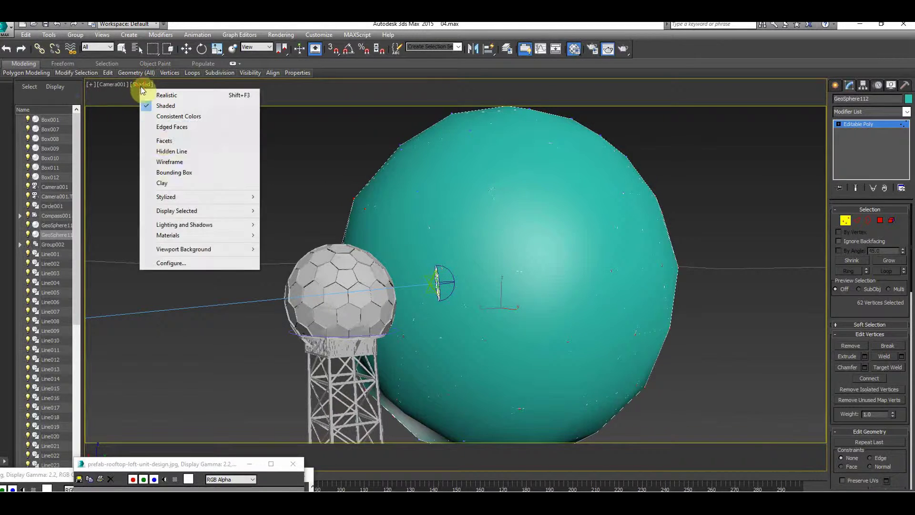
pyautogui.click(171, 127)
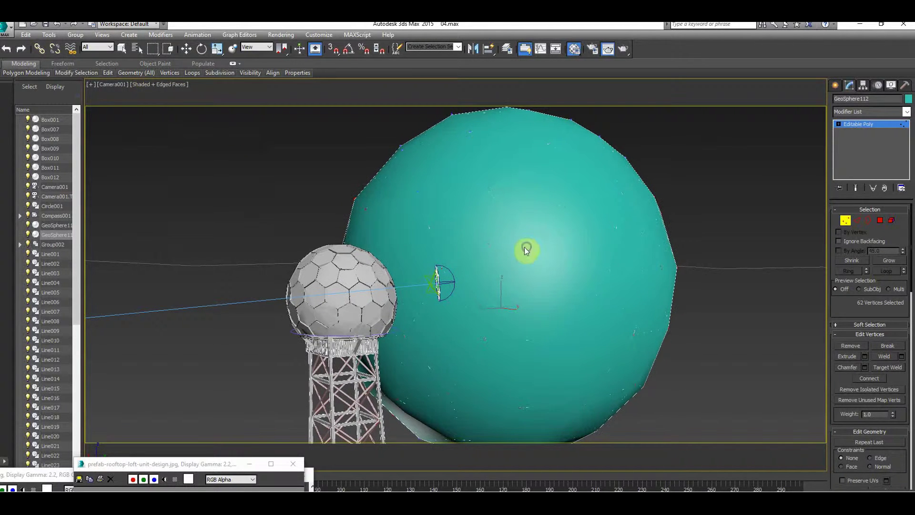
pyautogui.rightClick(525, 247)
pyautogui.moveTo(523, 269); pyautogui.dragTo(490, 236, button='middle')
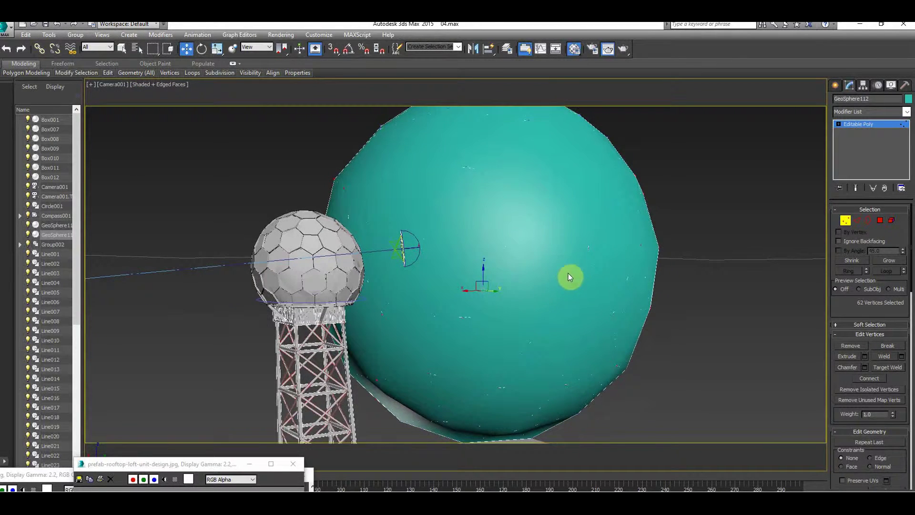
# Switch the camera view to Wireframe and extend the vertex selection over the whole geosphere.
pyautogui.click(169, 84)
pyautogui.click(187, 162)
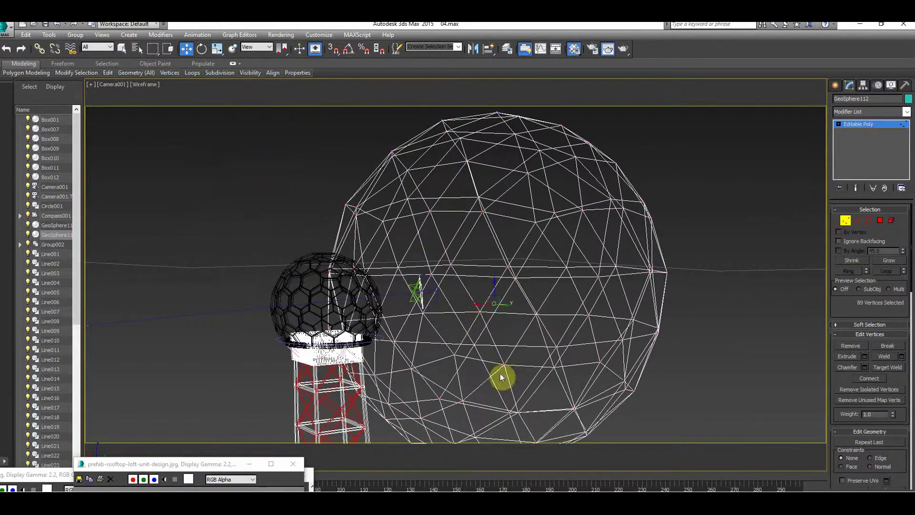
pyautogui.moveTo(501, 377); pyautogui.dragTo(461, 352, button='middle')
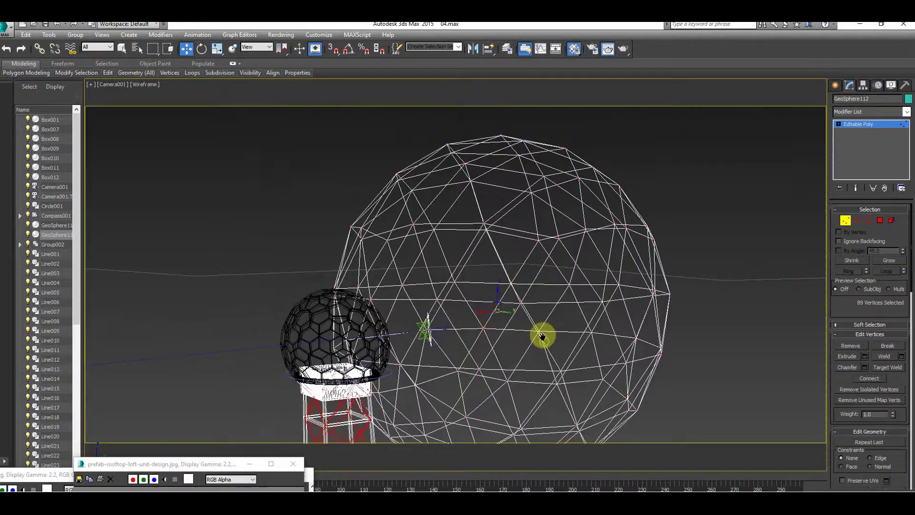
pyautogui.moveTo(541, 333); pyautogui.dragTo(476, 313, button='middle')
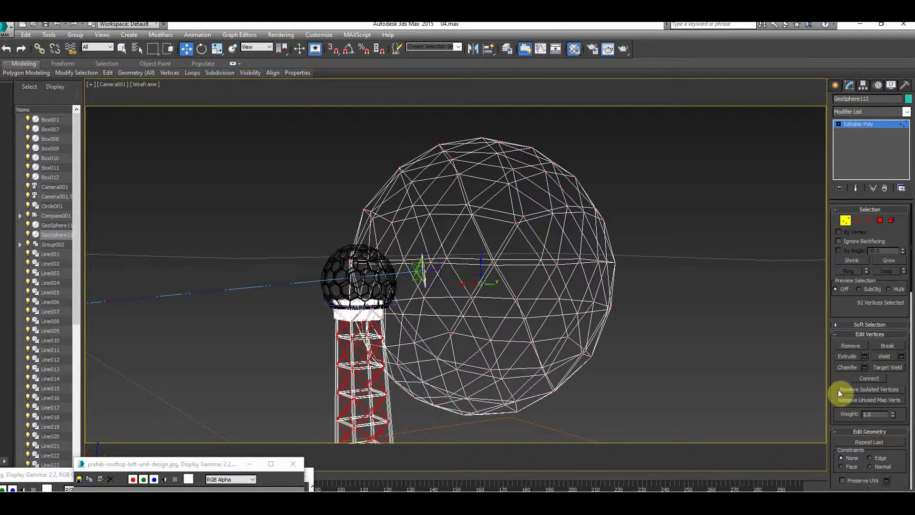
# Try chamfering the geosphere's selected vertices by 5570.793 to form hexagons, and leave Vertex level without applying it.
pyautogui.moveTo(846, 382); pyautogui.dragTo(851, 311)
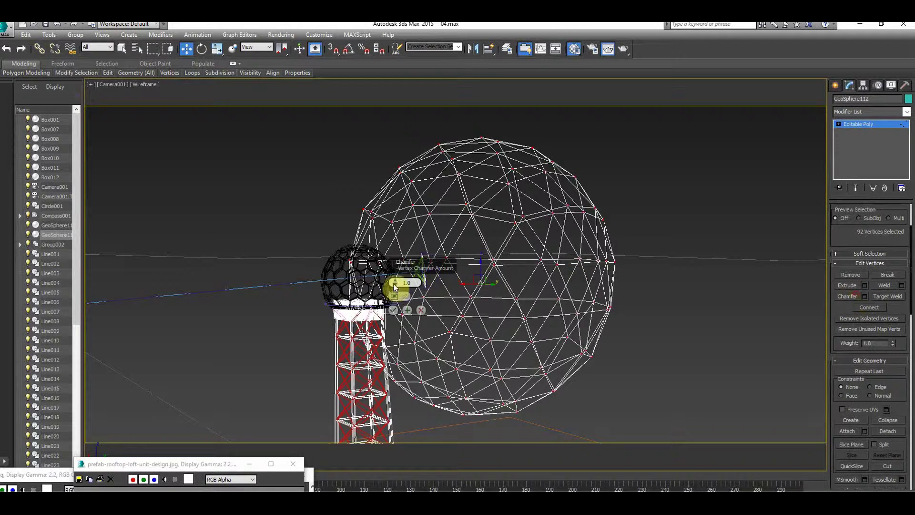
pyautogui.moveTo(854, 324); pyautogui.dragTo(825, 418)
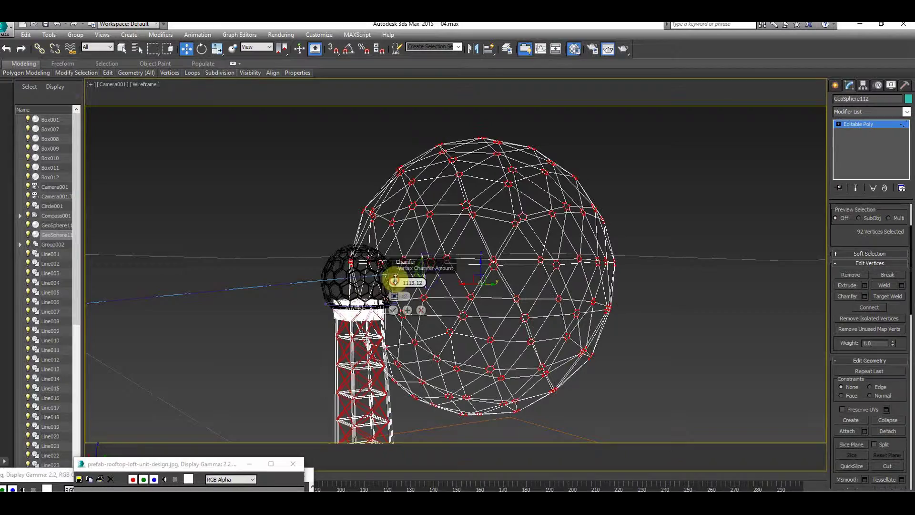
pyautogui.moveTo(395, 282); pyautogui.dragTo(847, 392)
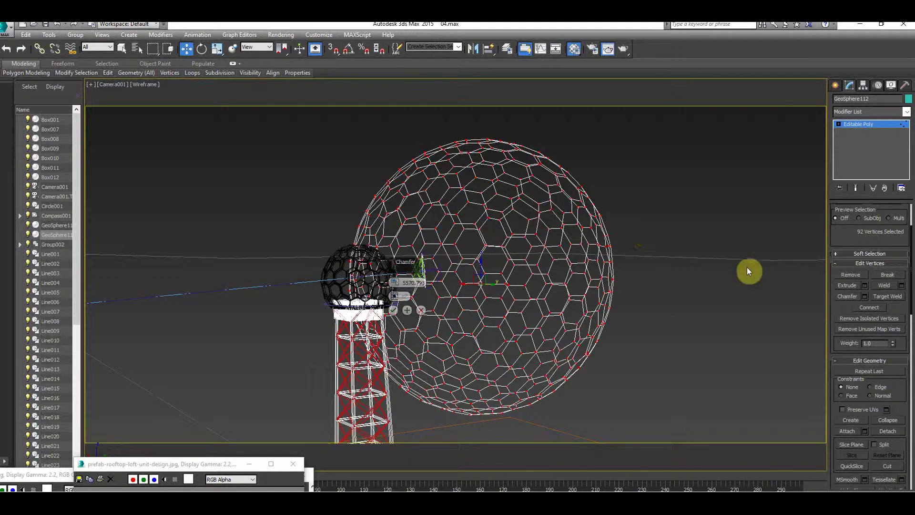
pyautogui.moveTo(832, 234); pyautogui.dragTo(831, 305)
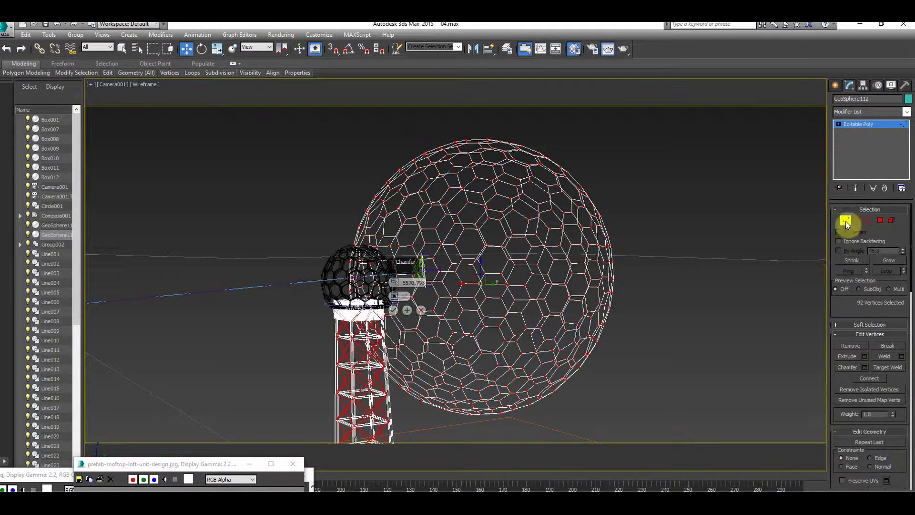
pyautogui.click(846, 222)
pyautogui.click(422, 225)
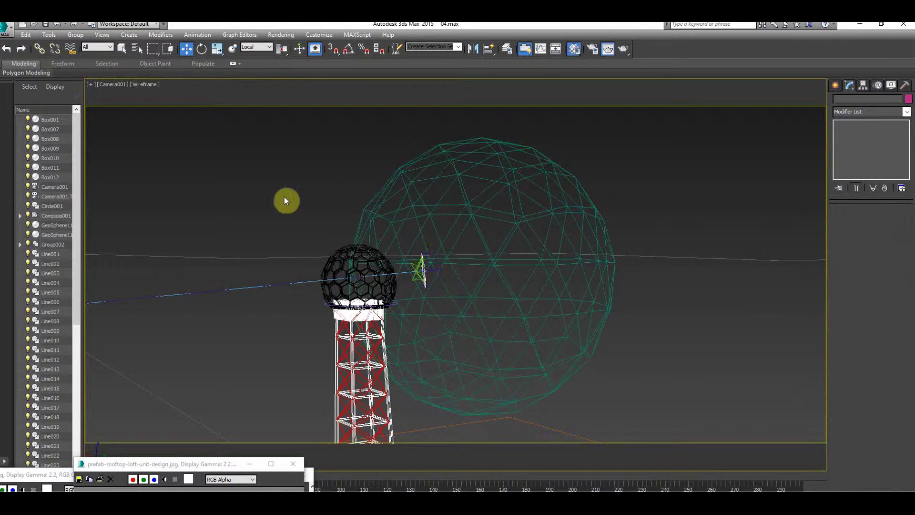
# Display the camera view as Shaded with Edged Faces and examine the hexagonal panels of the tower's dome up close.
pyautogui.click(138, 85)
pyautogui.click(143, 104)
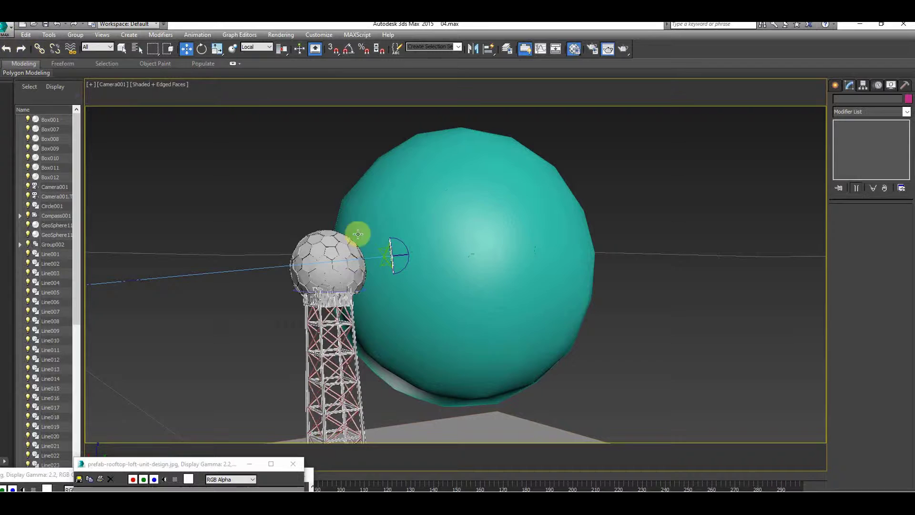
pyautogui.click(317, 251)
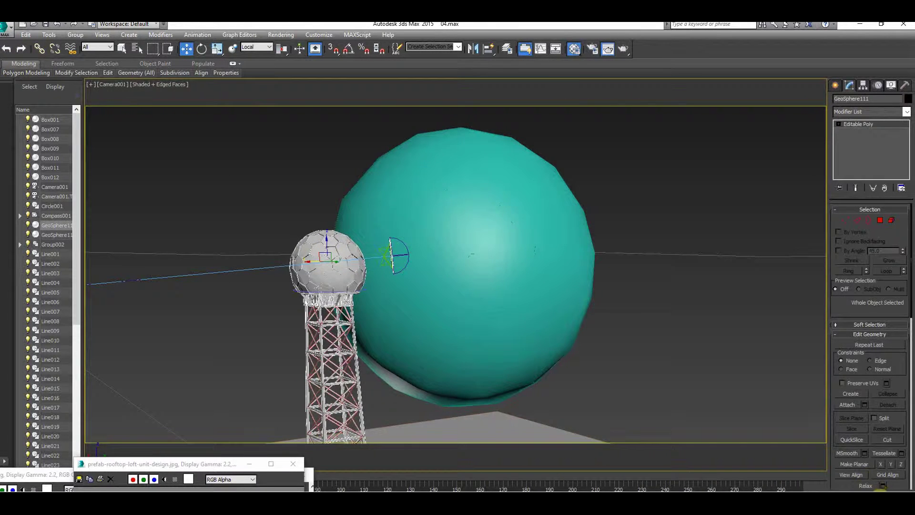
pyautogui.click(880, 498)
pyautogui.moveTo(340, 269); pyautogui.dragTo(330, 242)
pyautogui.moveTo(299, 243); pyautogui.dragTo(405, 311, button='middle')
pyautogui.moveTo(376, 301); pyautogui.dragTo(375, 278)
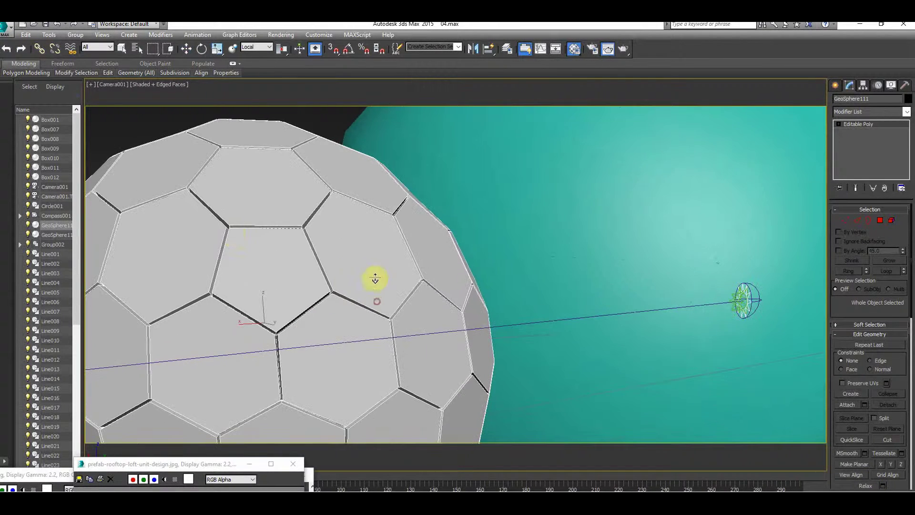
pyautogui.scroll(-4, 296, 261)
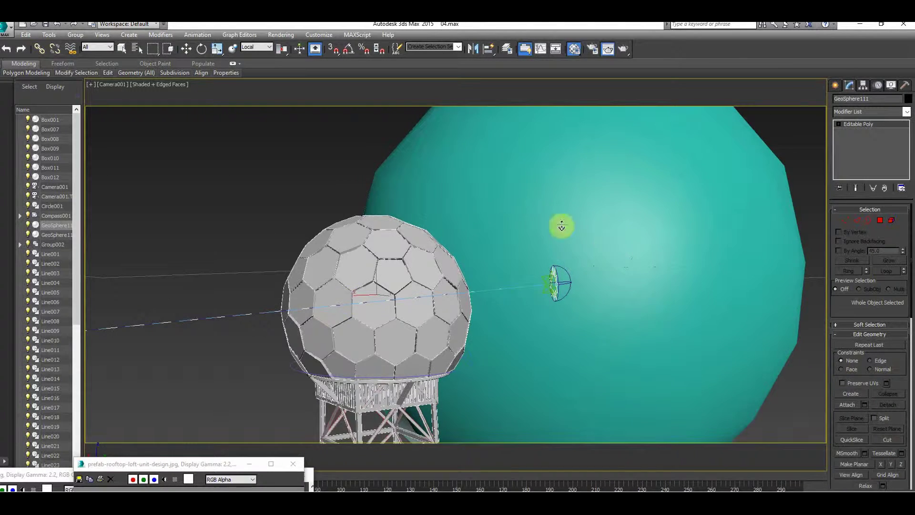
pyautogui.scroll(-2, 498, 258)
pyautogui.scroll(1, 504, 277)
pyautogui.press('w')
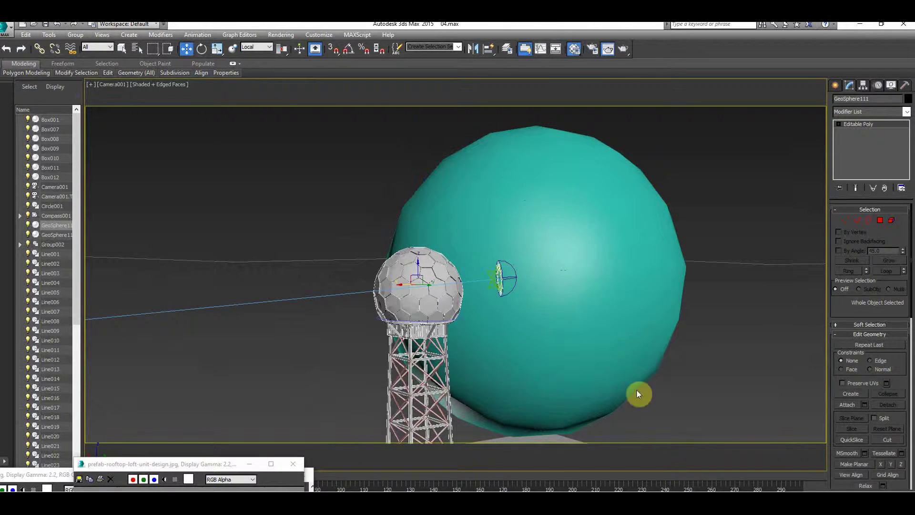
# Open phoneman04.max from the SHUTTLE folder without saving the changes to the tower scene.
pyautogui.click(8, 30)
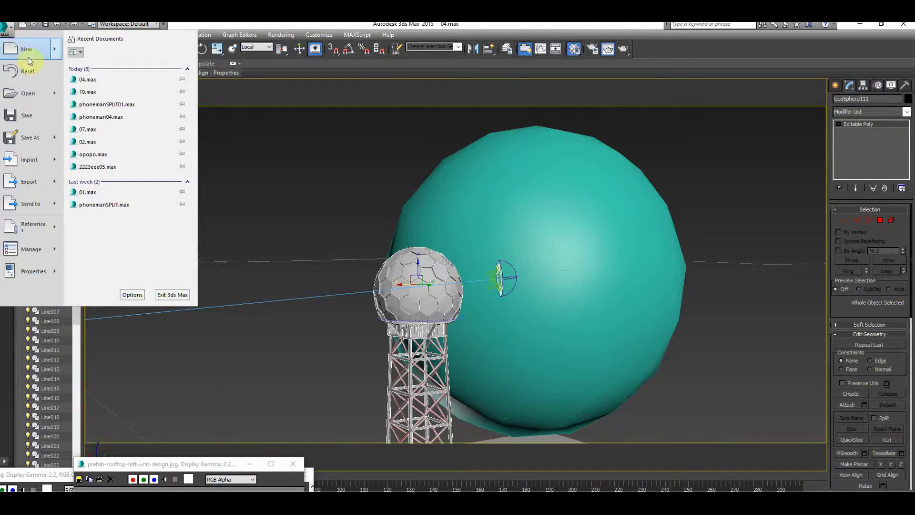
pyautogui.click(39, 99)
pyautogui.click(455, 287)
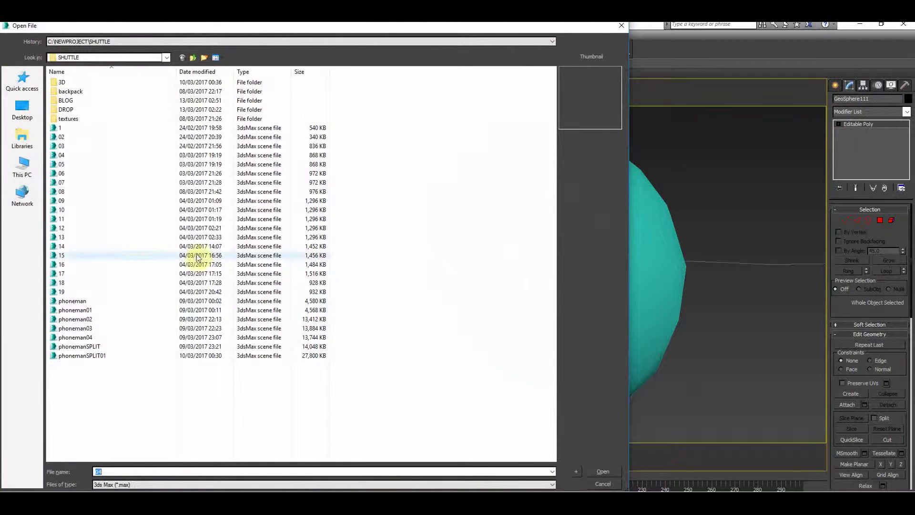
pyautogui.click(76, 301)
pyautogui.click(81, 318)
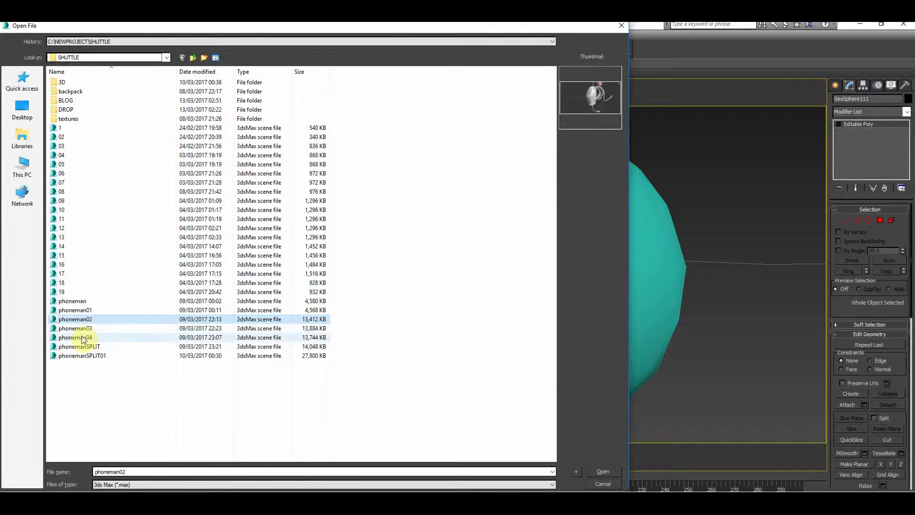
pyautogui.click(79, 337)
pyautogui.click(82, 347)
pyautogui.doubleClick(82, 338)
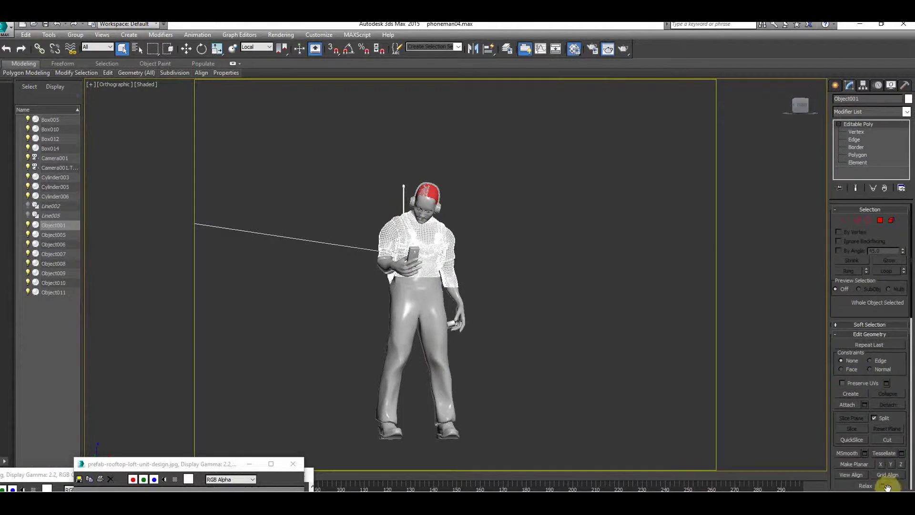
# Examine the standing figure's upper body, checking the head and headphones mesh from the front.
pyautogui.keyDown('alt'); pyautogui.moveTo(387, 266); pyautogui.dragTo(715, 400, button='middle'); pyautogui.keyUp('alt')
pyautogui.keyDown('ctrl'); pyautogui.keyDown('alt'); pyautogui.moveTo(340, 319); pyautogui.dragTo(383, 196, button='middle'); pyautogui.keyUp('alt'); pyautogui.keyUp('ctrl')
pyautogui.click(394, 181)
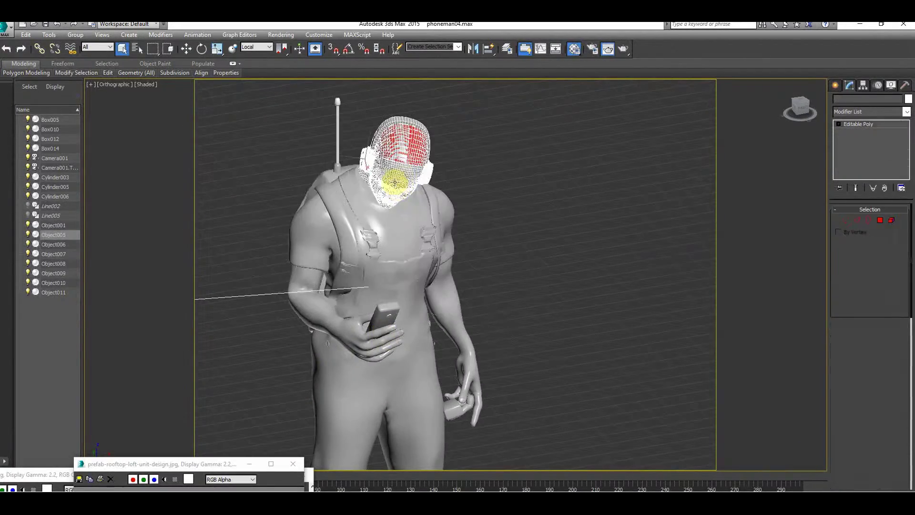
pyautogui.click(491, 212)
pyautogui.click(404, 196)
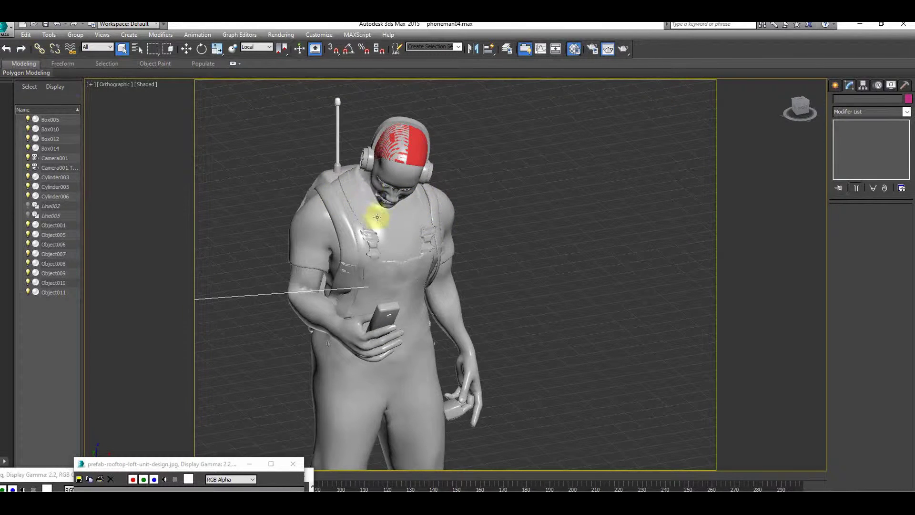
# Delete Box014, the flat yellow plane located away from the figure.
pyautogui.click(903, 496)
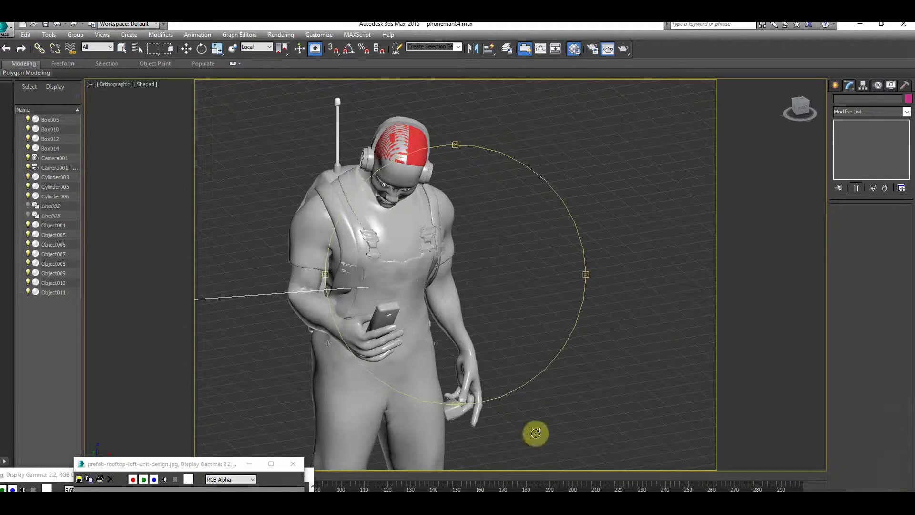
pyautogui.moveTo(397, 362); pyautogui.dragTo(392, 382)
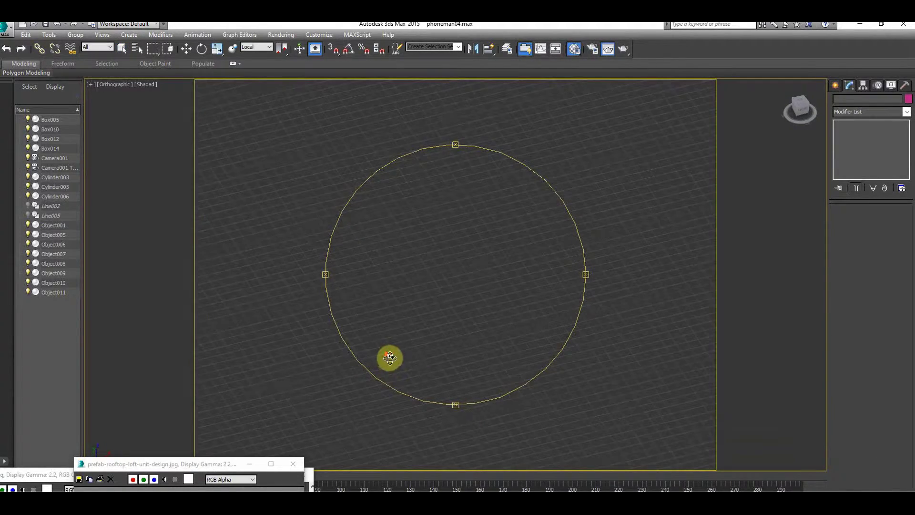
pyautogui.click(891, 497)
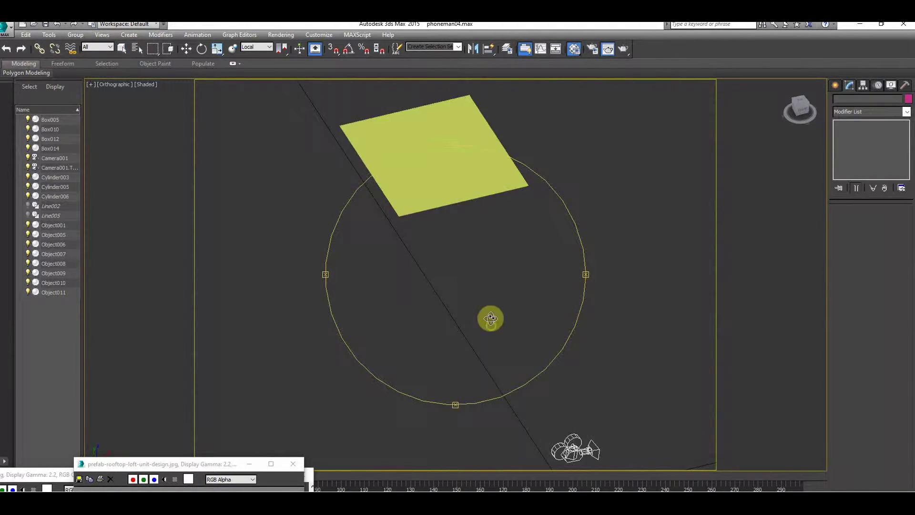
pyautogui.moveTo(491, 318); pyautogui.dragTo(454, 267, button='middle')
pyautogui.click(413, 155)
pyautogui.press('Delete')
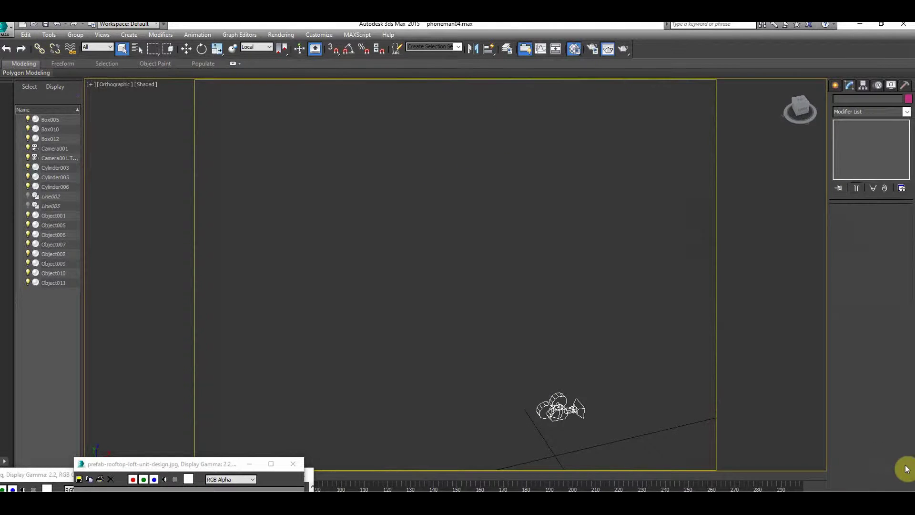
# Switch the maximized orthographic viewport to the Camera001 view.
pyautogui.click(907, 498)
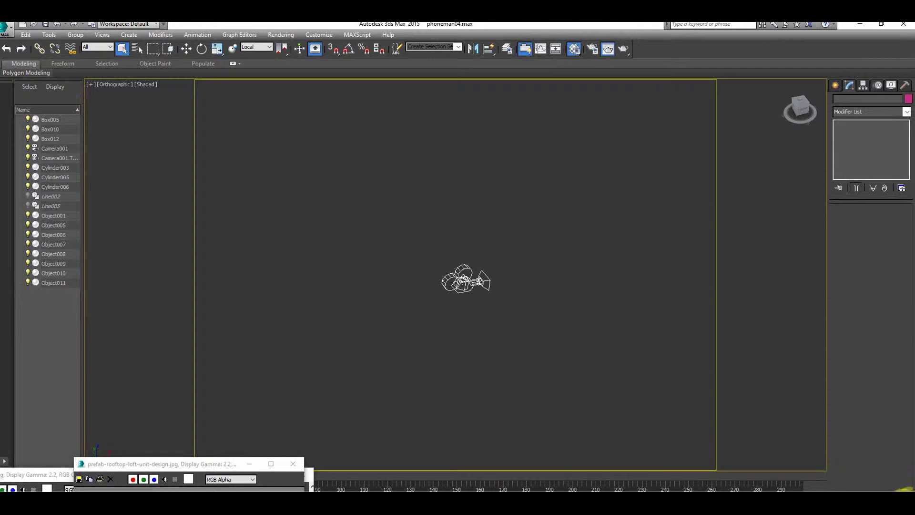
pyautogui.click(102, 87)
pyautogui.moveTo(229, 92)
pyautogui.click(288, 94)
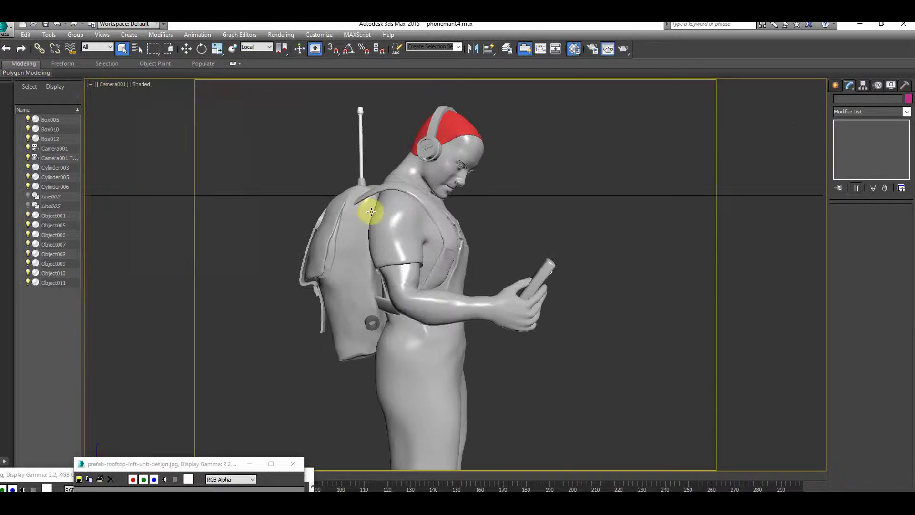
# Examine the figure's backpack, antenna and head from behind and around the side in the camera view.
pyautogui.moveTo(371, 212); pyautogui.dragTo(362, 196, button='middle')
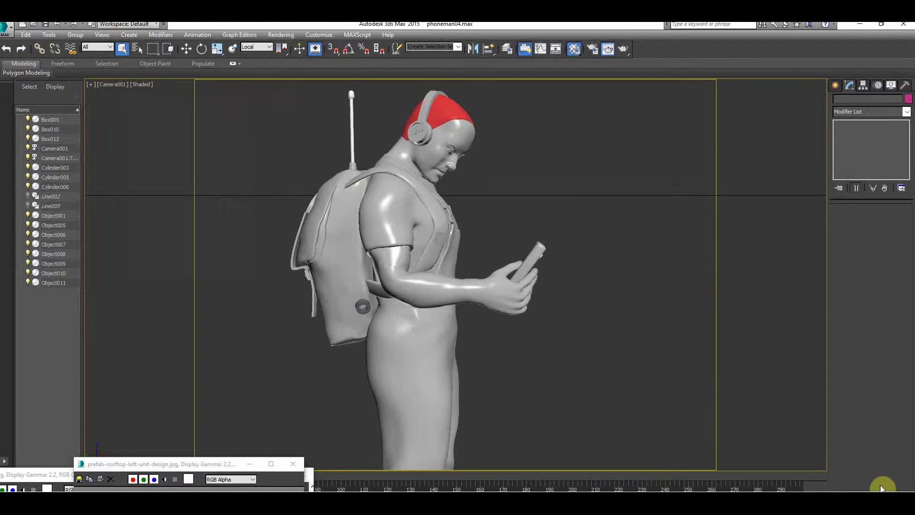
pyautogui.hotkey('alt', 'w')
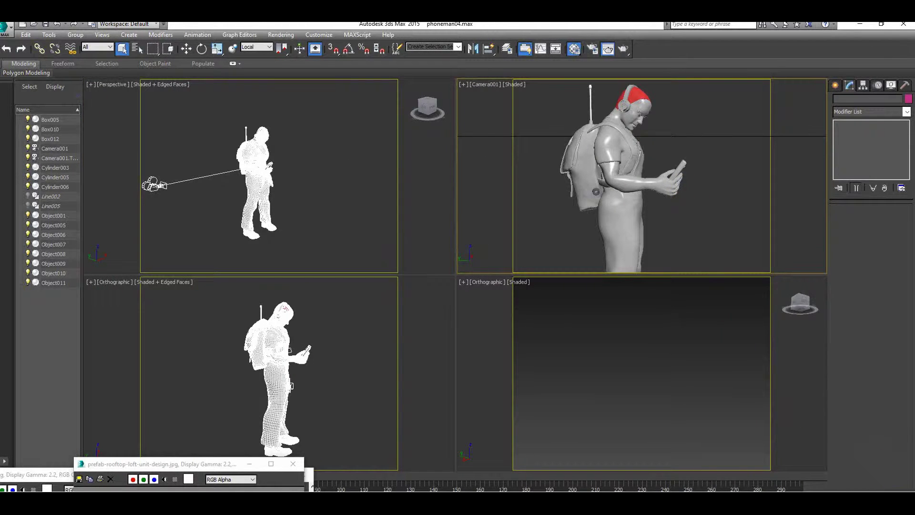
pyautogui.hotkey('alt', 'w')
pyautogui.keyDown('alt'); pyautogui.moveTo(516, 341); pyautogui.dragTo(337, 257, button='middle'); pyautogui.keyUp('alt')
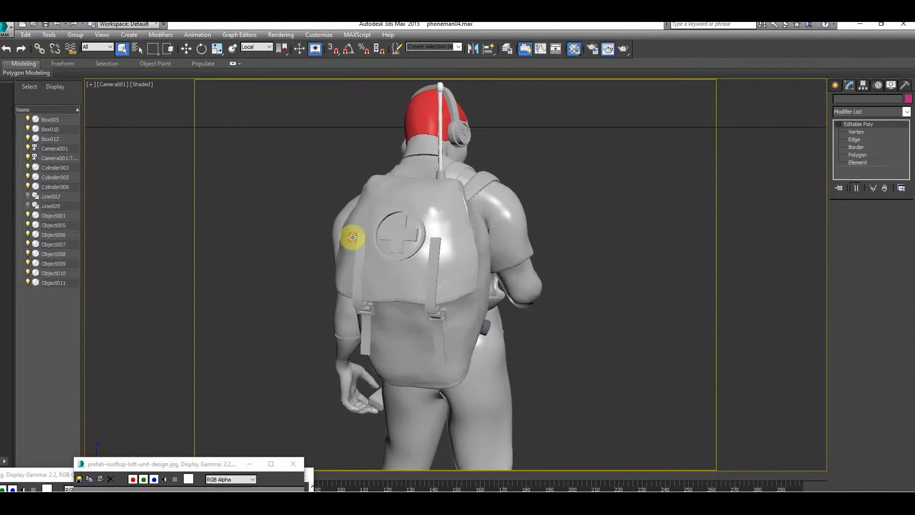
pyautogui.click(403, 243)
pyautogui.click(407, 129)
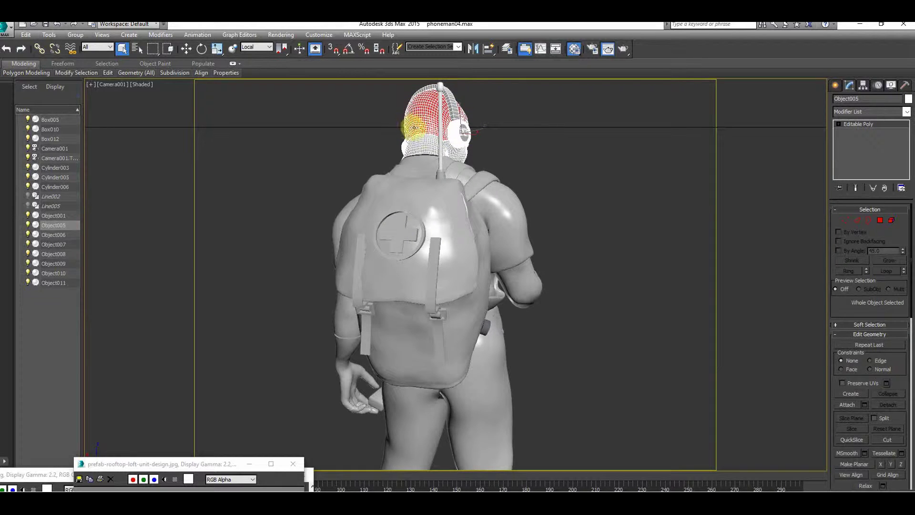
pyautogui.click(435, 84)
pyautogui.keyDown('alt'); pyautogui.moveTo(582, 259); pyautogui.dragTo(547, 245, button='middle'); pyautogui.keyUp('alt')
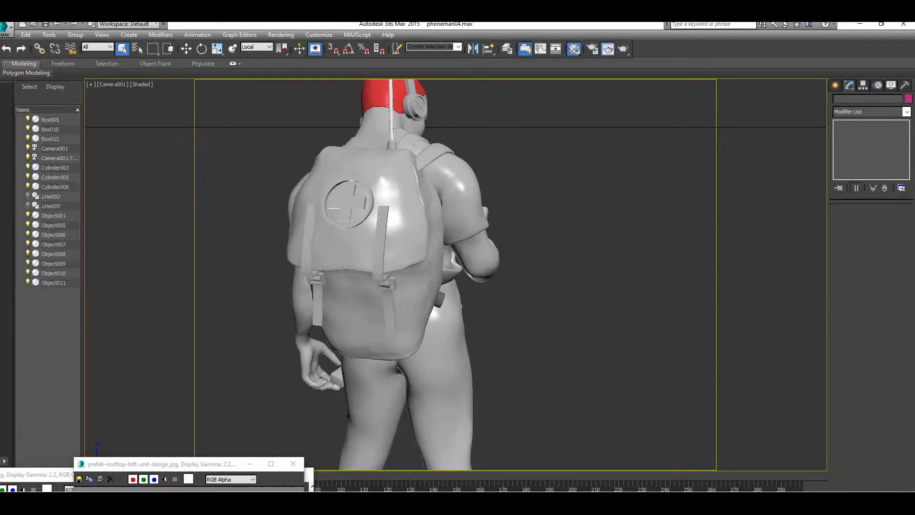
pyautogui.keyDown('alt'); pyautogui.moveTo(369, 322); pyautogui.dragTo(359, 302, button='middle'); pyautogui.keyUp('alt')
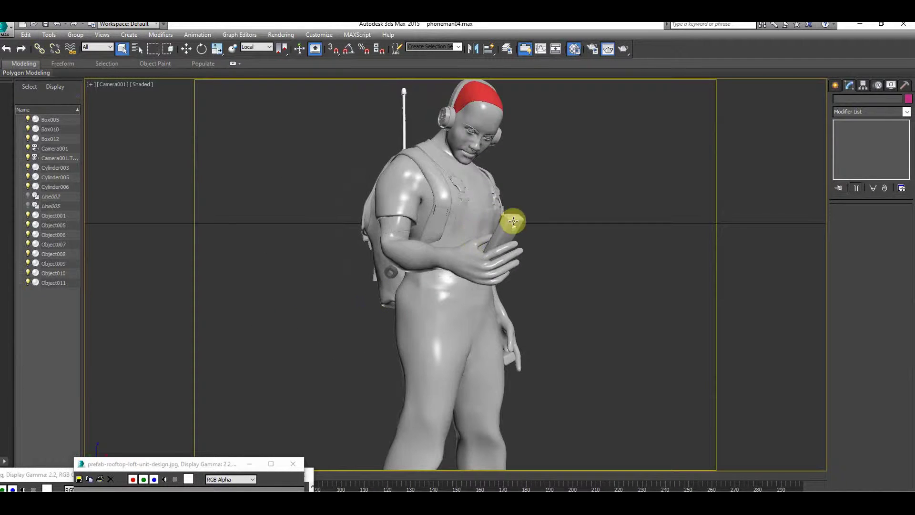
# Inspect the phone, the lowered hand and the forearm holding the phone as separate parts of the figure.
pyautogui.click(516, 218)
pyautogui.moveTo(530, 217); pyautogui.dragTo(508, 162, button='middle')
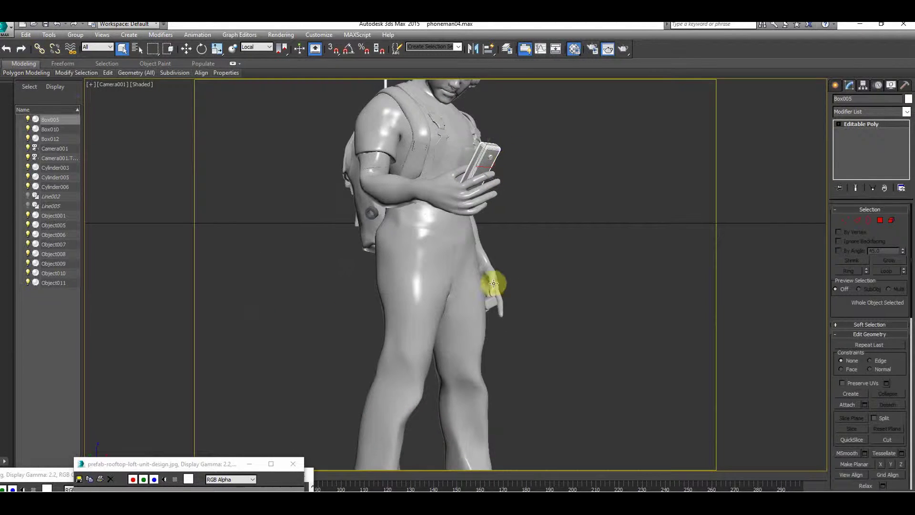
pyautogui.click(493, 302)
pyautogui.moveTo(582, 327); pyautogui.dragTo(600, 293, button='middle')
pyautogui.click(490, 135)
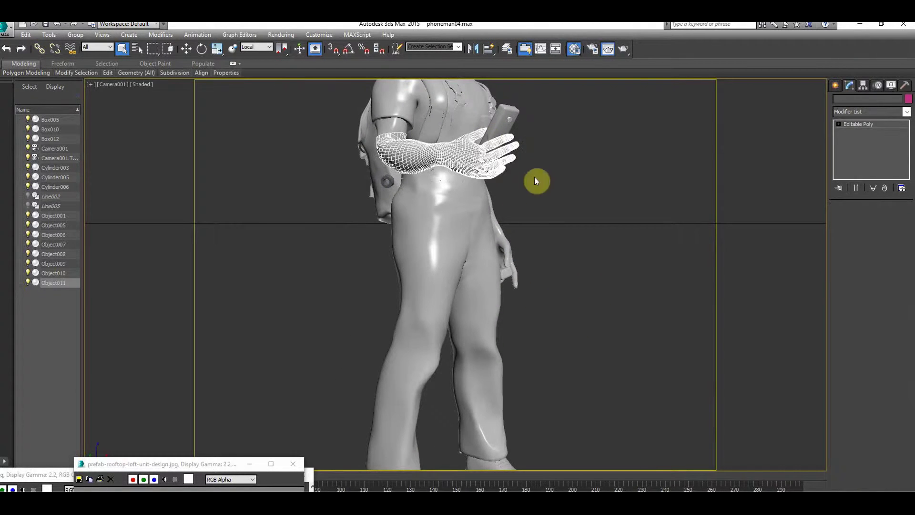
pyautogui.moveTo(534, 178); pyautogui.dragTo(520, 315, button='middle')
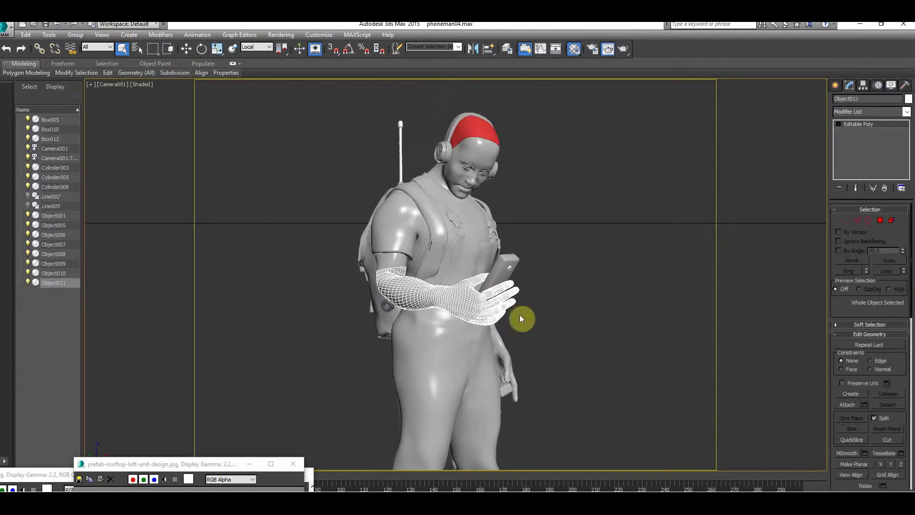
pyautogui.click(5, 28)
pyautogui.click(26, 94)
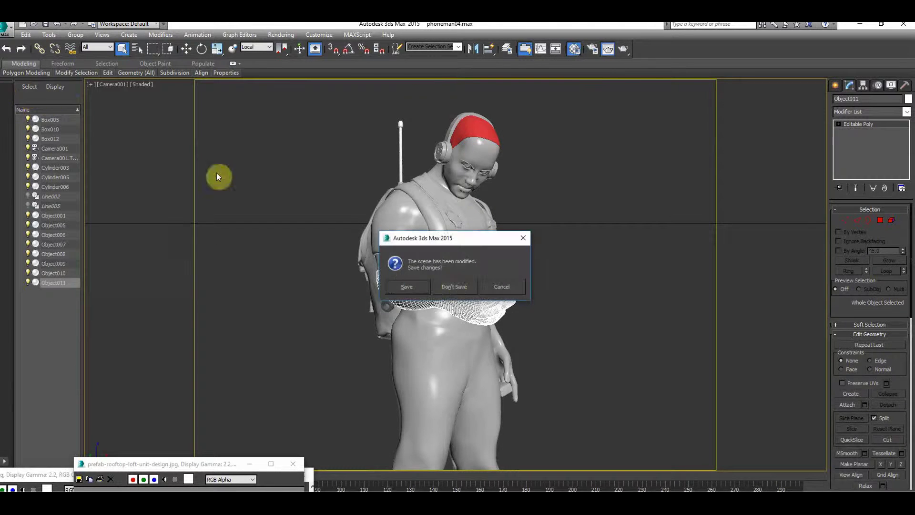
pyautogui.click(493, 288)
pyautogui.moveTo(439, 300); pyautogui.dragTo(418, 240, button='middle')
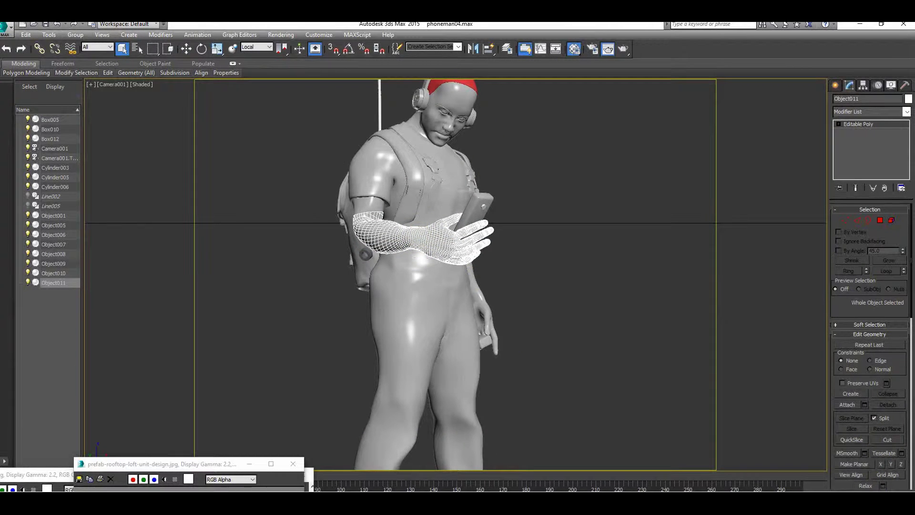
# Examine the figure's legs and shoes from the side in the camera view, with the forearm deselected.
pyautogui.keyDown('alt'); pyautogui.moveTo(445, 312); pyautogui.dragTo(389, 214, button='middle'); pyautogui.keyUp('alt')
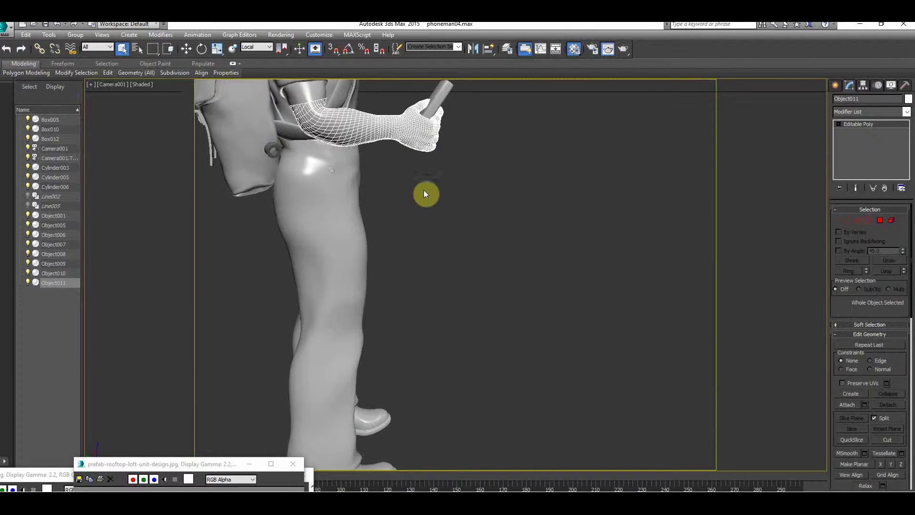
pyautogui.moveTo(418, 279); pyautogui.dragTo(413, 416)
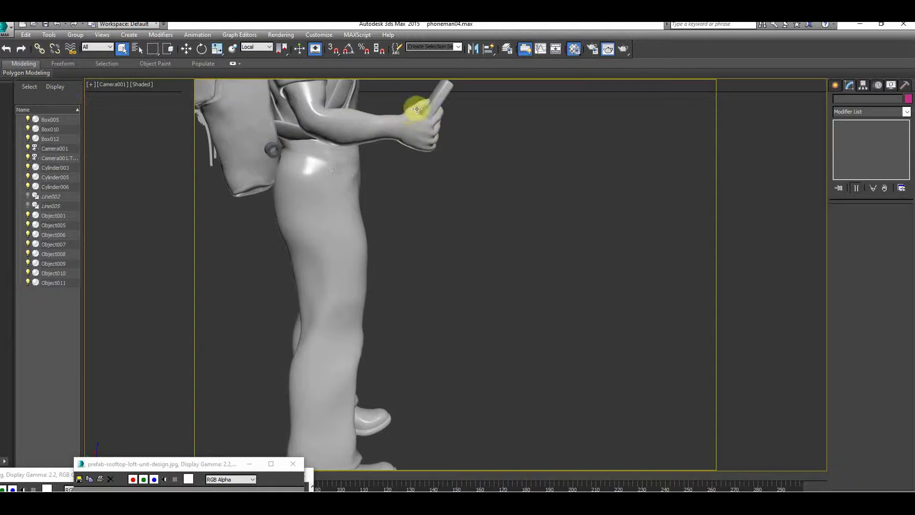
pyautogui.moveTo(393, 191); pyautogui.dragTo(394, 145, button='middle')
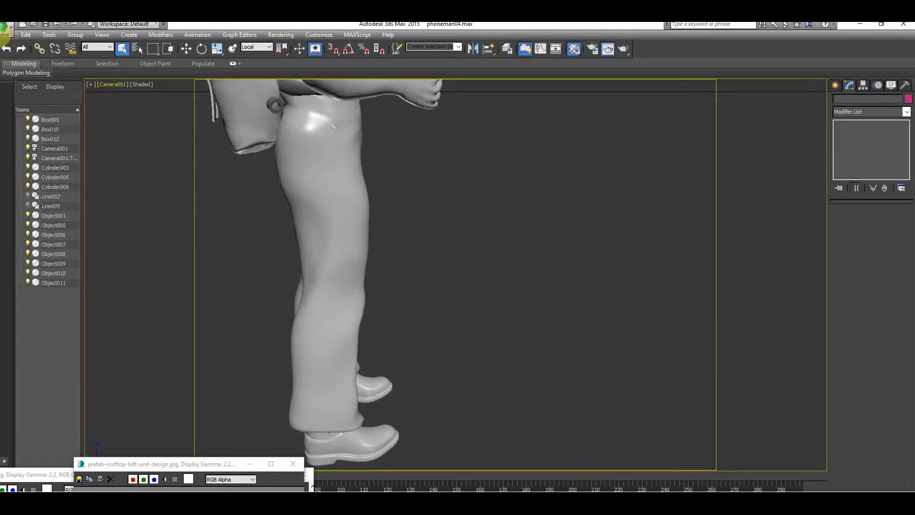
# Open the scene phonemanSPLIT01 from the SHUTTLE folder.
pyautogui.click(8, 31)
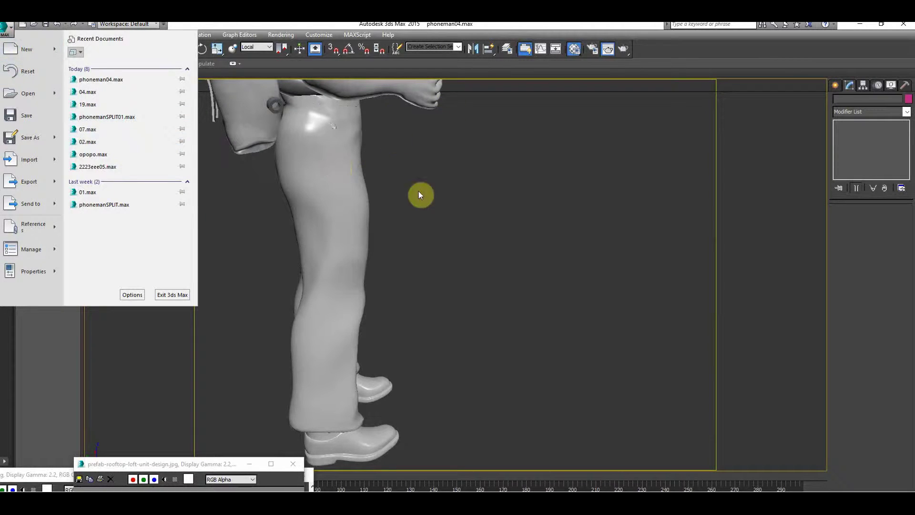
pyautogui.click(38, 96)
pyautogui.click(464, 290)
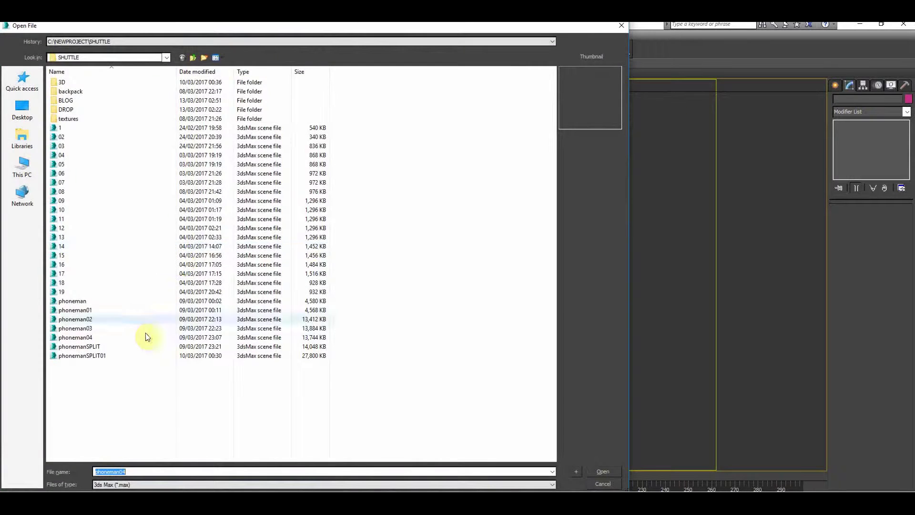
pyautogui.click(143, 337)
pyautogui.click(92, 355)
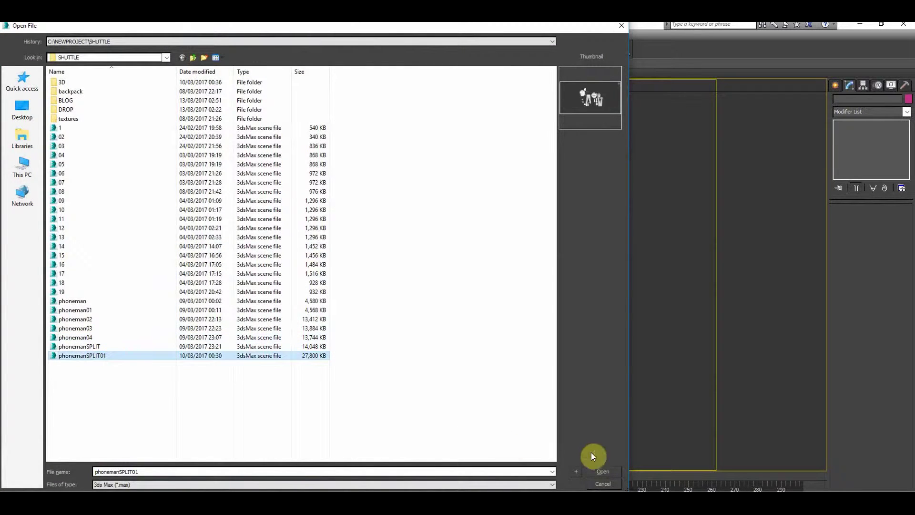
pyautogui.click(596, 471)
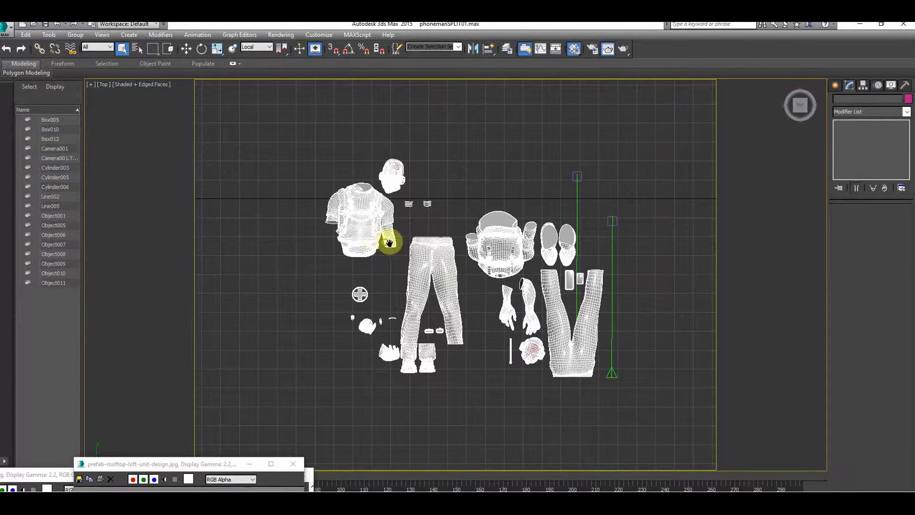
# Examine the figure's separated parts laid out flat in the Top view, from the trousers across to the backpack and shoes.
pyautogui.moveTo(390, 243); pyautogui.dragTo(406, 246, button='middle')
pyautogui.scroll(3, 541, 259)
pyautogui.moveTo(542, 259); pyautogui.dragTo(440, 186, button='middle')
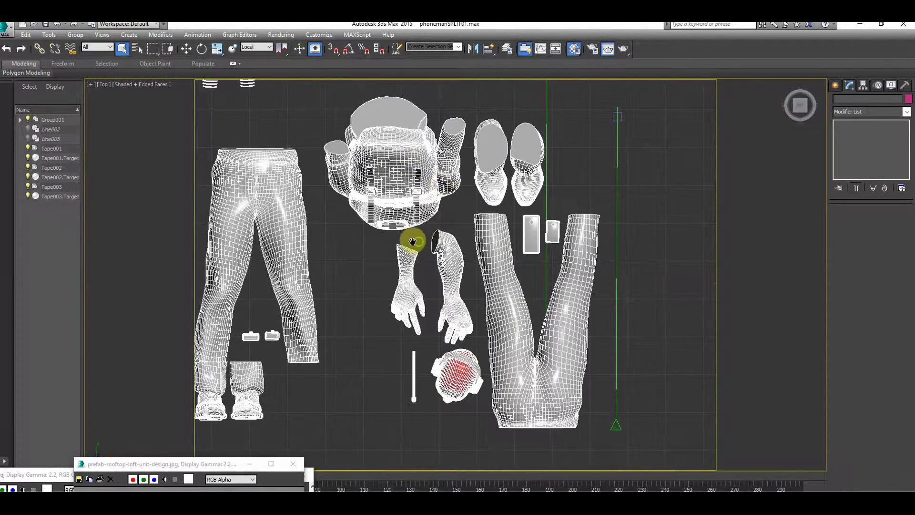
pyautogui.moveTo(413, 241); pyautogui.dragTo(335, 241, button='middle')
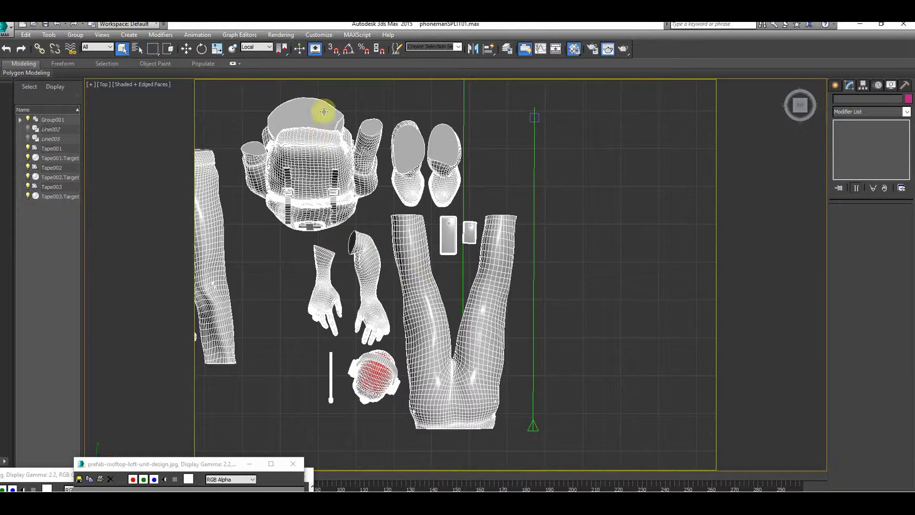
pyautogui.keyDown('alt'); pyautogui.moveTo(394, 281); pyautogui.dragTo(517, 336, button='middle'); pyautogui.keyUp('alt')
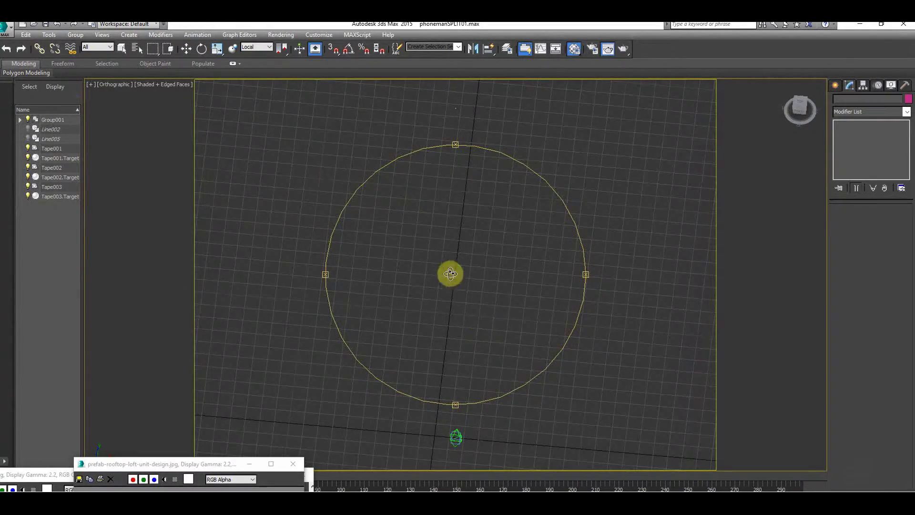
pyautogui.keyDown('alt'); pyautogui.moveTo(428, 408); pyautogui.dragTo(429, 234, button='middle'); pyautogui.keyUp('alt')
pyautogui.moveTo(429, 233); pyautogui.dragTo(312, 248)
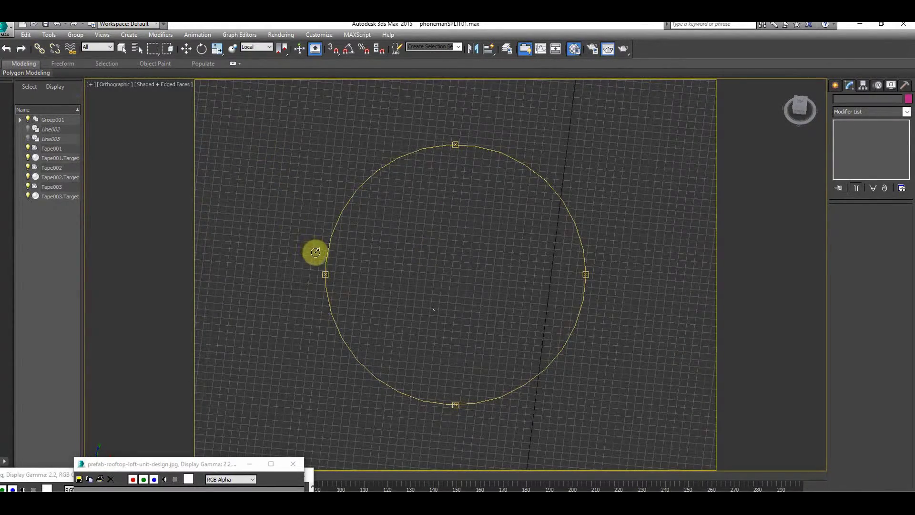
pyautogui.press('t')
# Inspect the split backpack, forearms, head, phone and leg pieces in the Top view, with orbit mode switched off.
pyautogui.scroll(5, 565, 346)
pyautogui.moveTo(544, 358); pyautogui.dragTo(471, 374, button='middle')
pyautogui.moveTo(486, 303); pyautogui.dragTo(463, 401, button='middle')
pyautogui.scroll(-2, 462, 401)
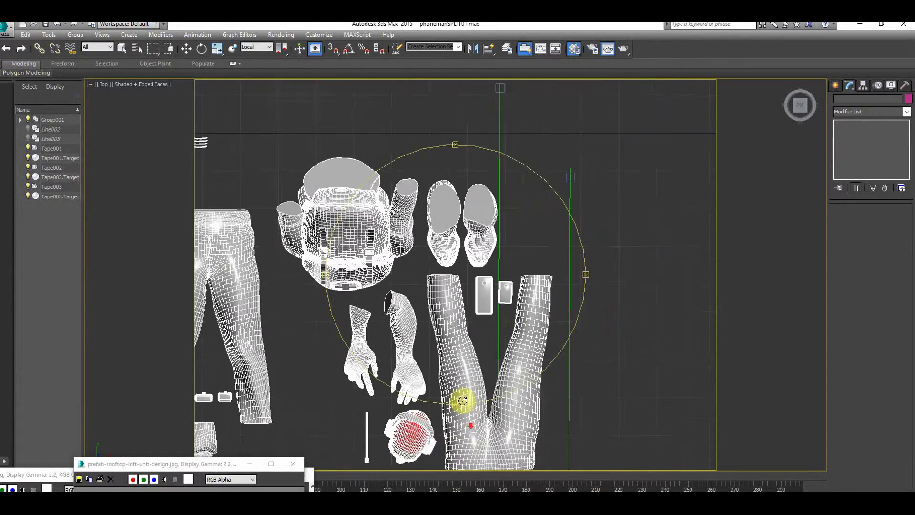
pyautogui.moveTo(461, 259); pyautogui.dragTo(418, 186, button='middle')
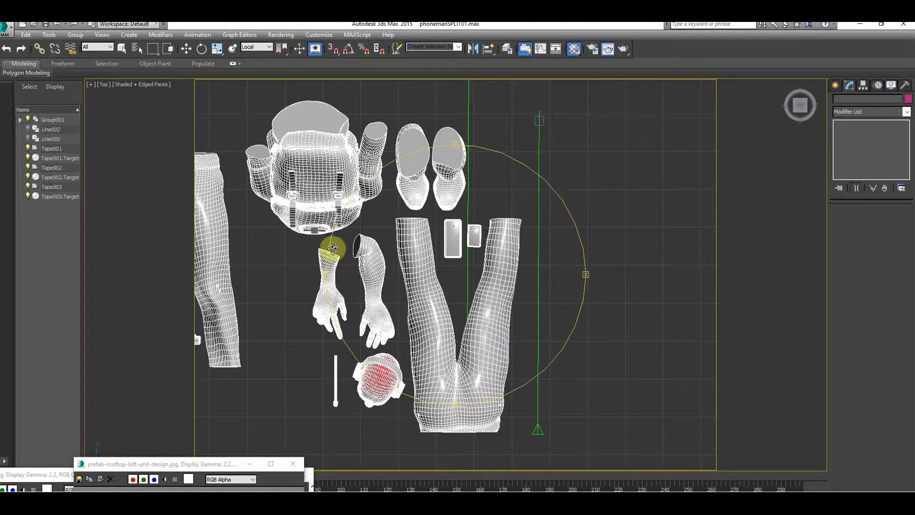
pyautogui.press('q')
pyautogui.click(580, 235)
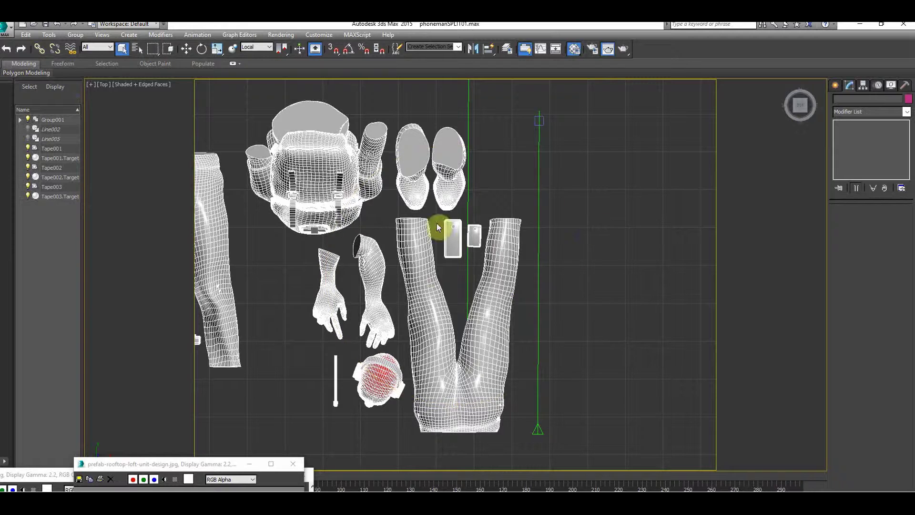